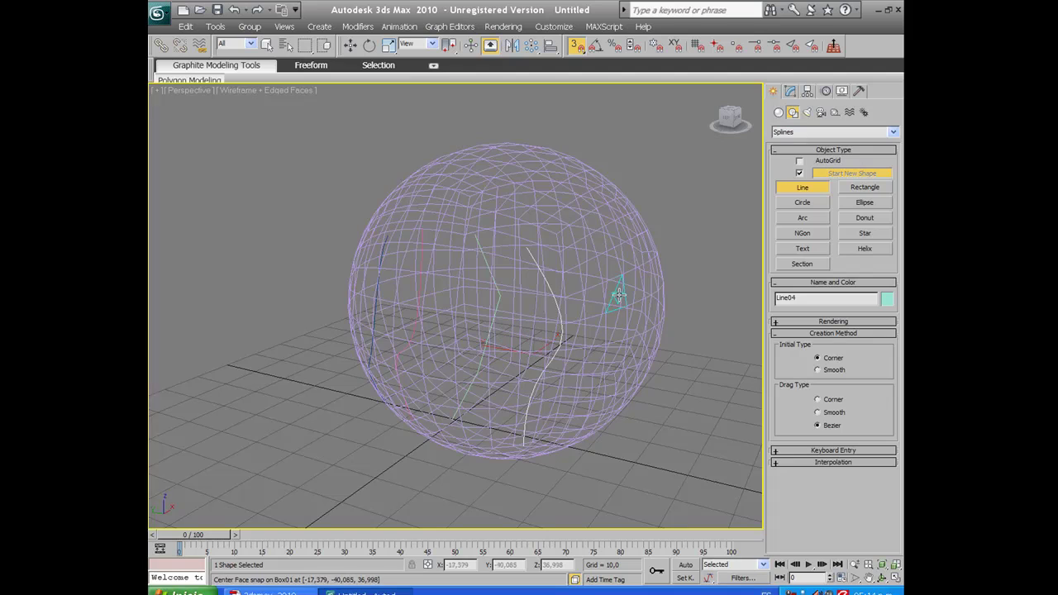
Draw a three-point line snapped to the sphere's surface, running from its upper part to near its base beside the existing curves.
alt+middle_drag(580, 229, 435, 237)
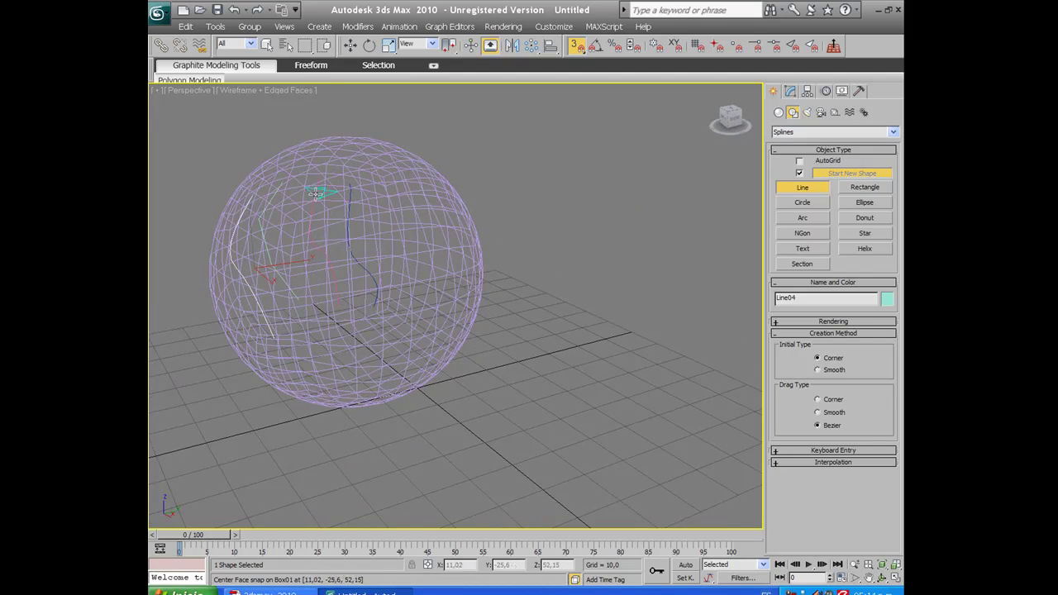
alt+middle_drag(330, 165, 338, 211)
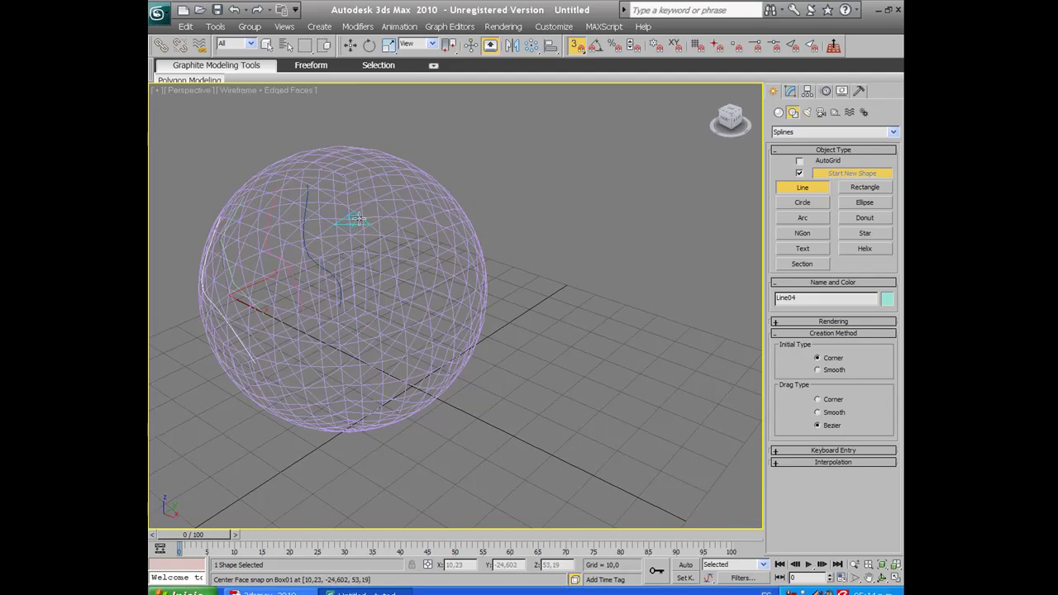
click(354, 203)
click(349, 311)
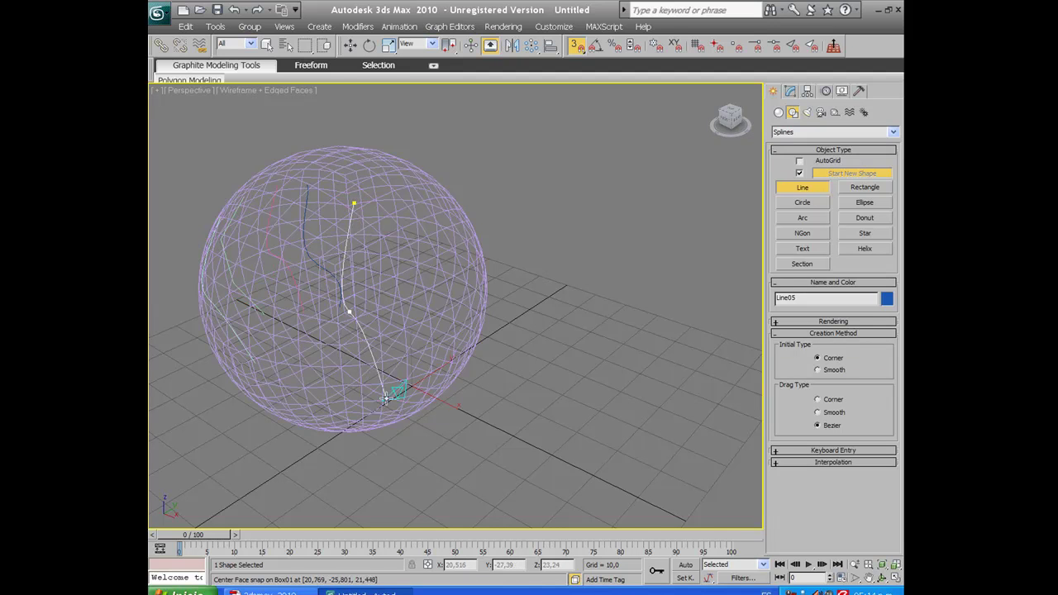
click(387, 413)
right_click(407, 416)
Draw another three-point line down the sphere's surface, next to the previous one, with a slight bend at the middle point.
click(405, 215)
click(390, 295)
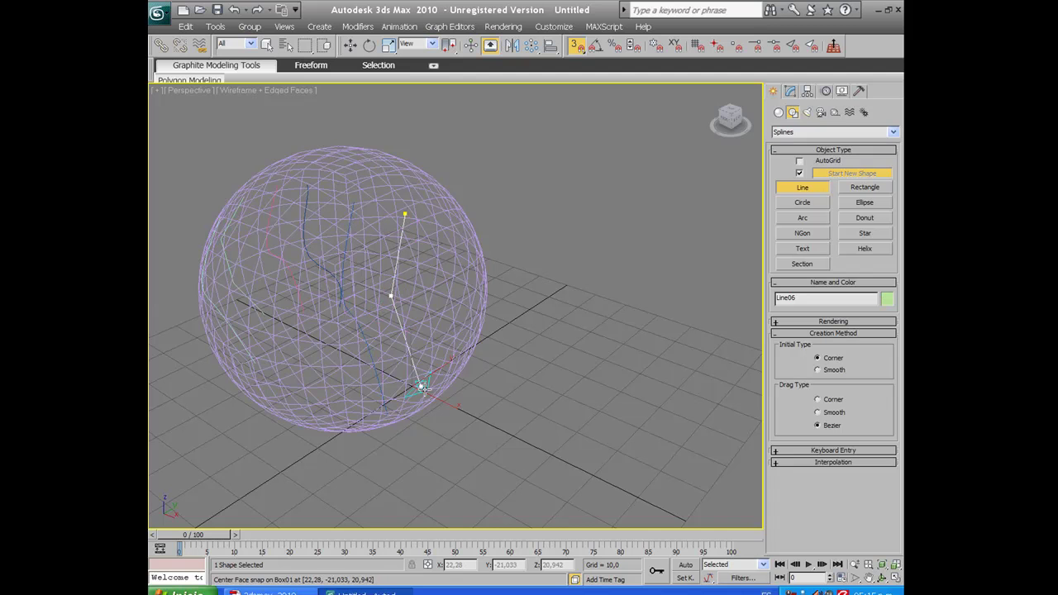
drag(431, 390, 410, 410)
right_click(411, 408)
Add a smoothly curved three-point line with Bezier points on the next uncovered part of the sphere, from near the top to near the base.
alt+middle_drag(434, 219, 345, 205)
click(403, 155)
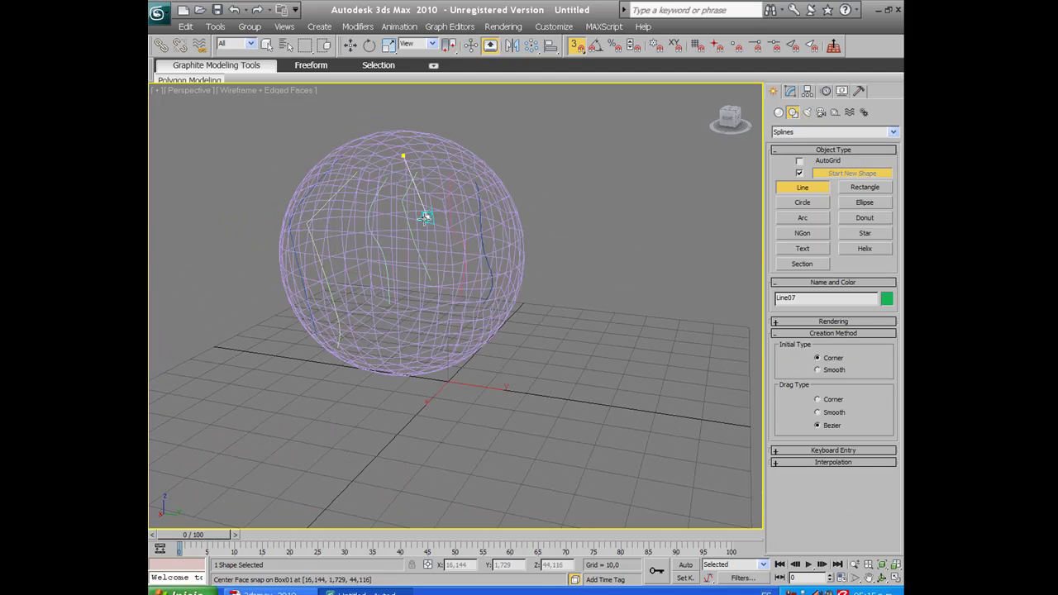
drag(362, 250, 377, 295)
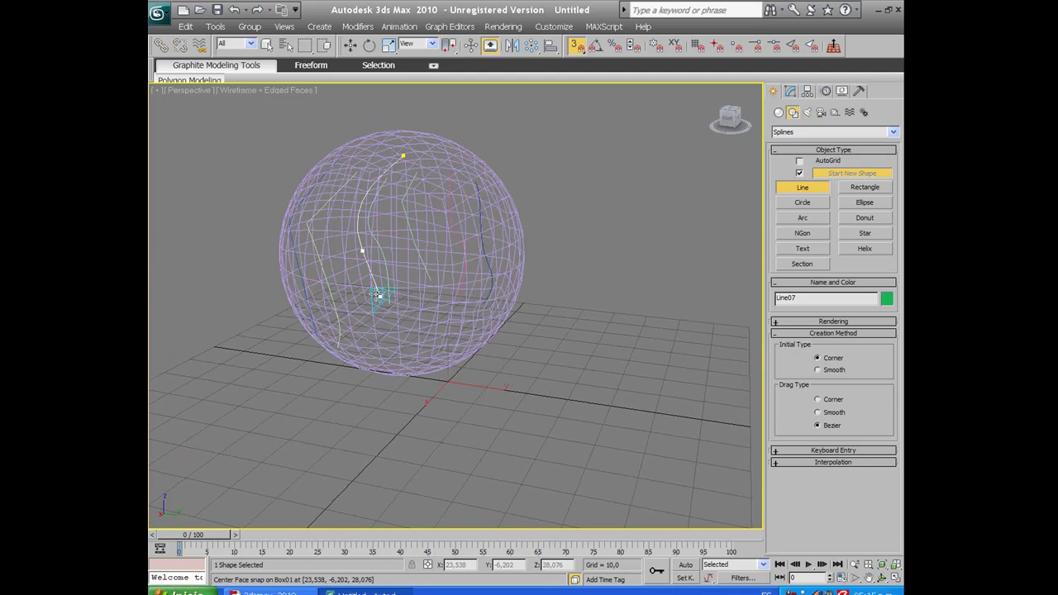
drag(388, 360, 374, 366)
right_click(377, 319)
alt+middle_drag(441, 234, 338, 279)
click(472, 185)
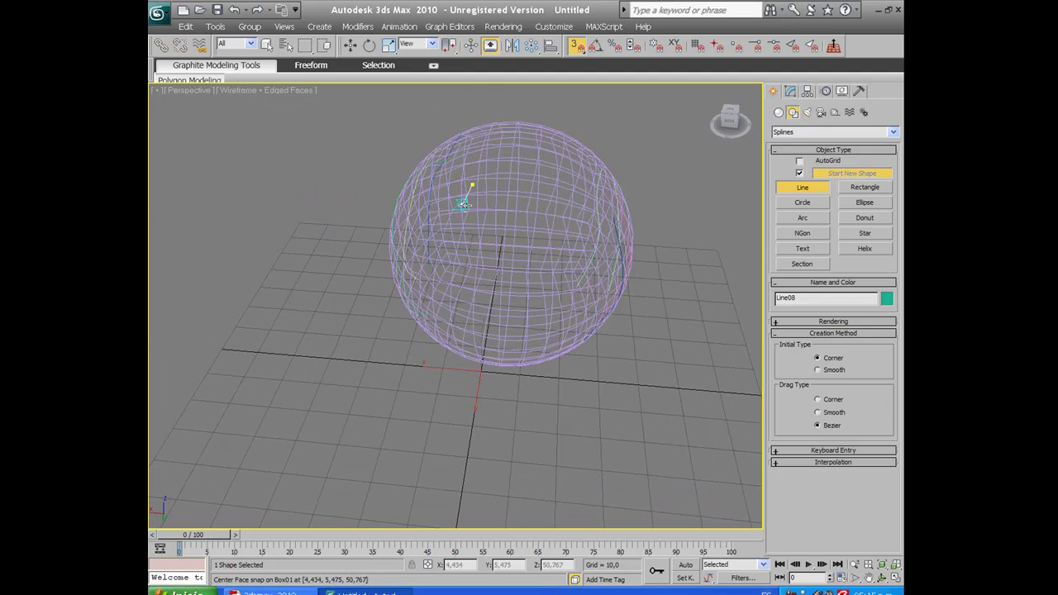
click(419, 245)
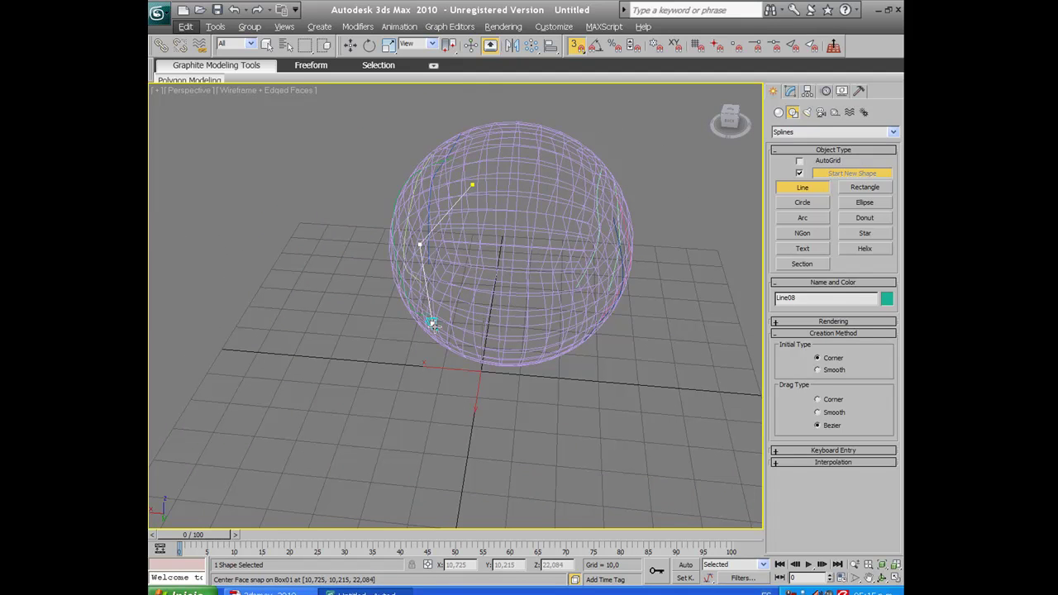
click(437, 334)
right_click(438, 333)
scroll(512, 261, up, 2)
alt+middle_drag(546, 261, 579, 267)
scroll(491, 257, down, 2)
scroll(491, 257, up, 1)
key(ctrl+z)
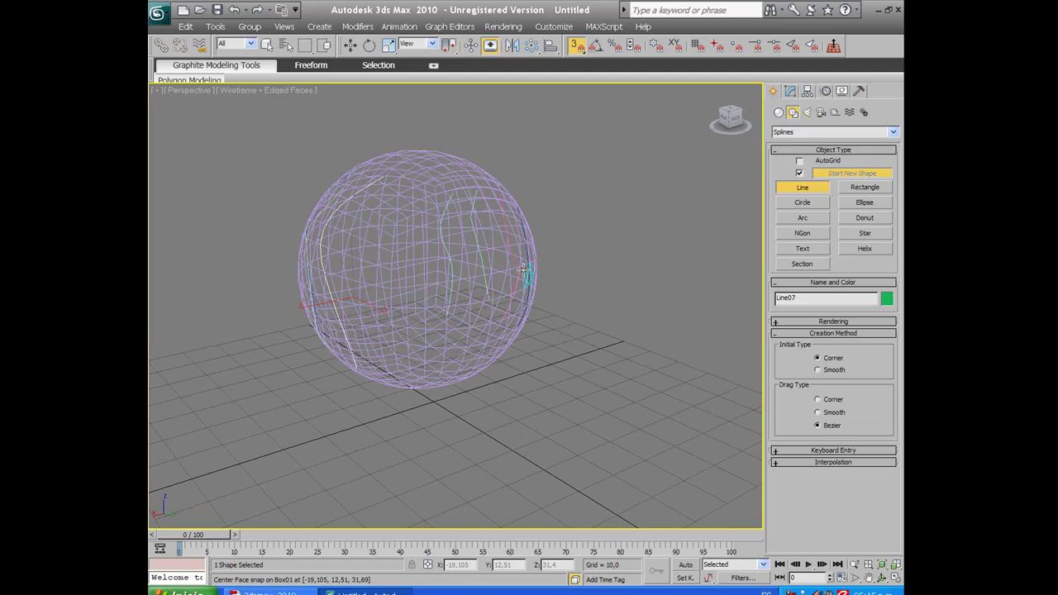
Draw a curved three-point line down the sphere's face, to the side of the last curve, with a Bezier bend at its middle point.
click(420, 203)
drag(371, 299, 399, 345)
click(392, 361)
right_click(437, 319)
Draw one more curved three-point line in the remaining gap beside it, bending it at the middle point and ending near the sphere's base.
click(450, 212)
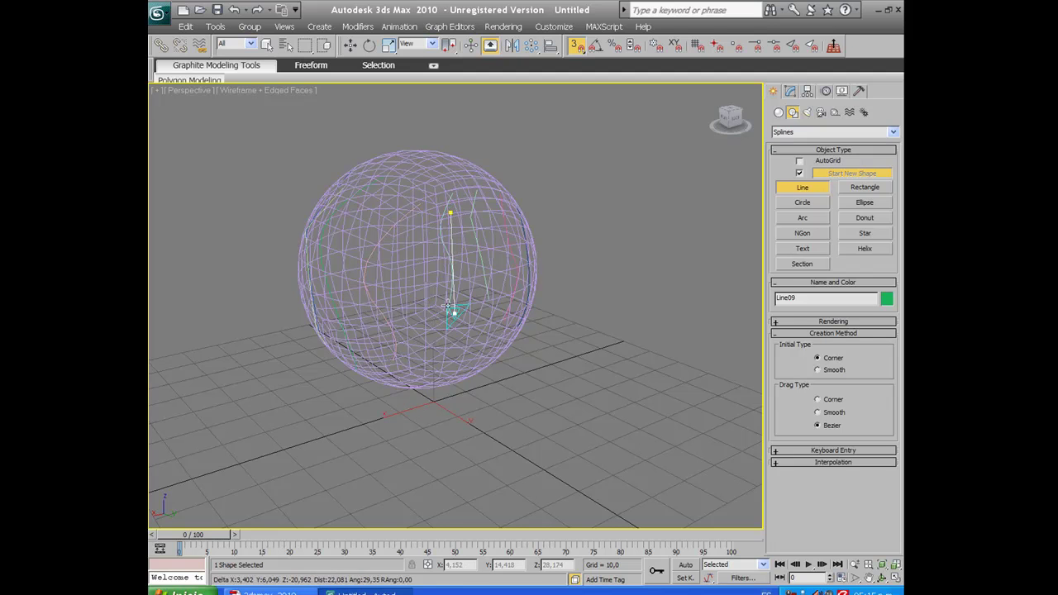
drag(433, 294, 433, 333)
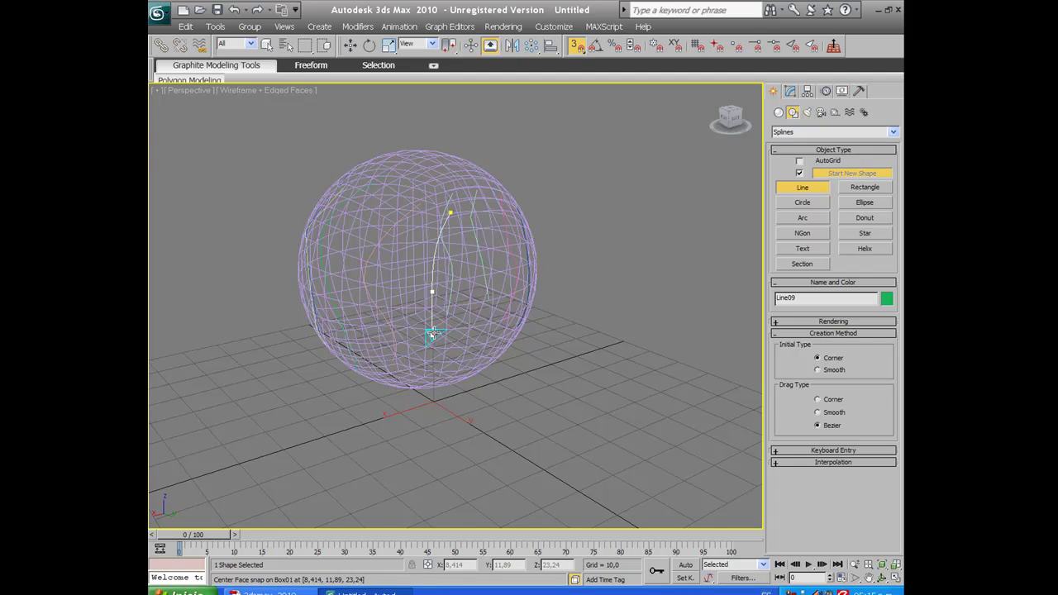
click(420, 365)
right_click(419, 365)
Attach all the other lines around the sphere to Line09 so they form a single shape.
alt+middle_drag(481, 264, 312, 272)
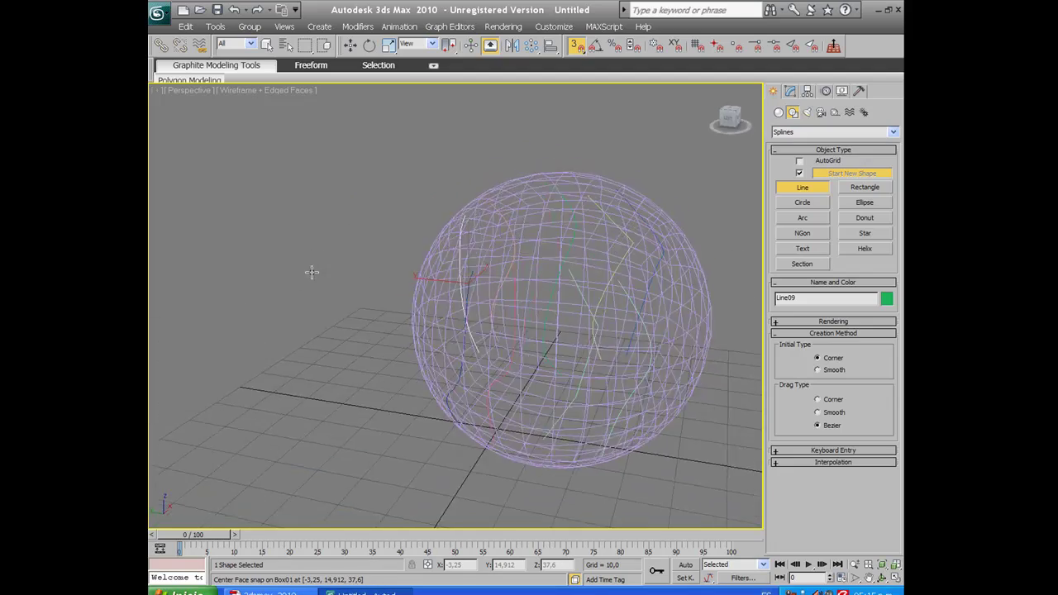
click(789, 91)
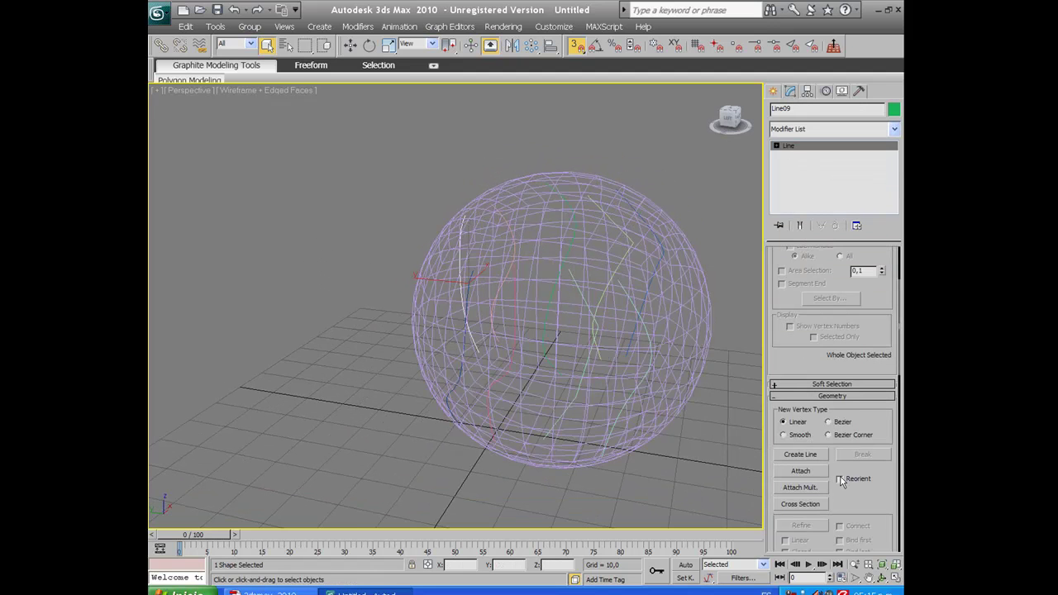
click(800, 472)
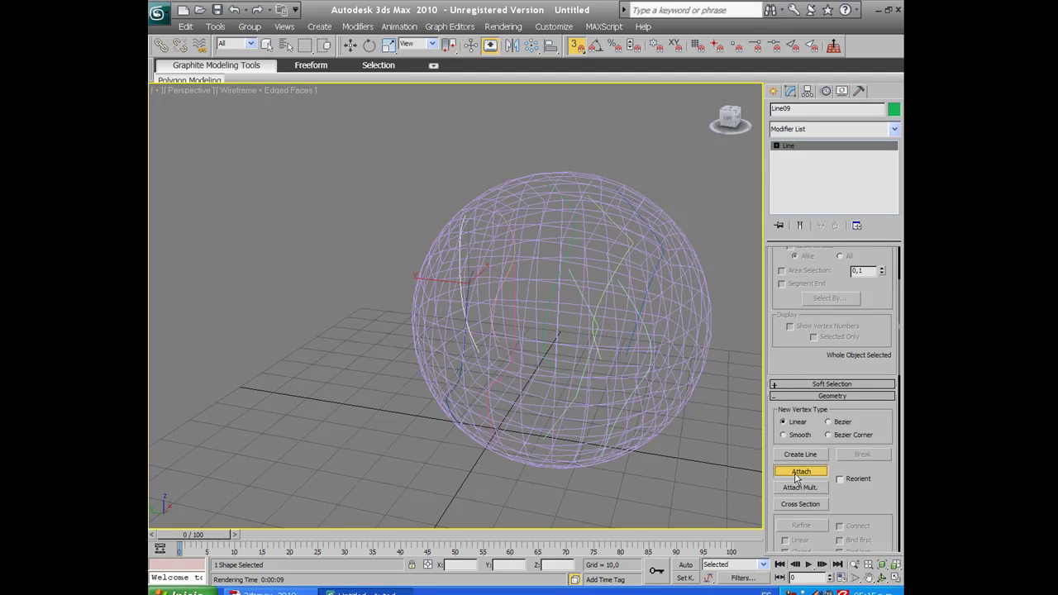
click(512, 307)
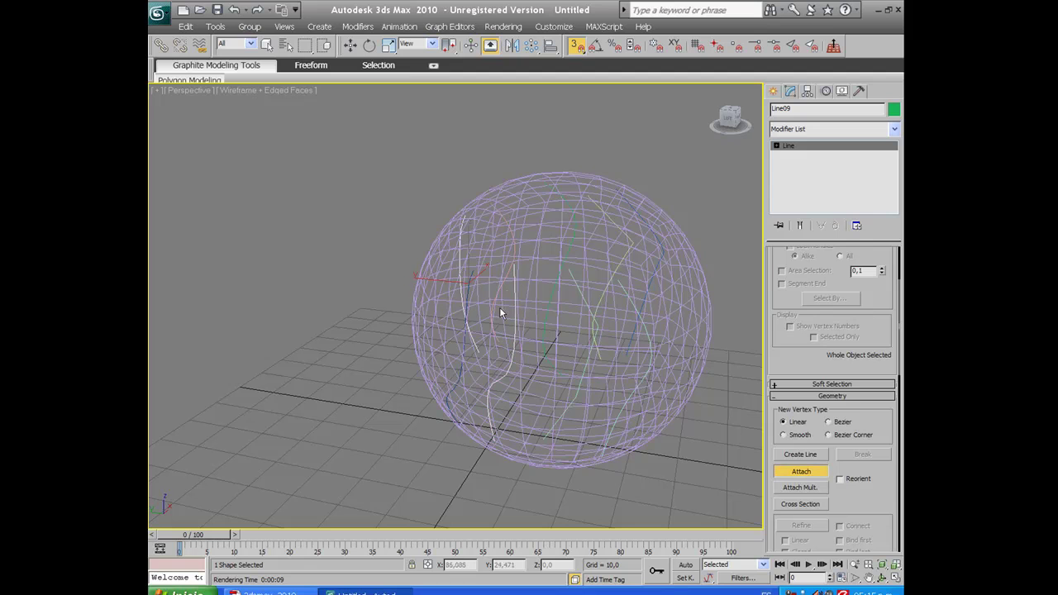
click(497, 297)
click(471, 324)
click(558, 301)
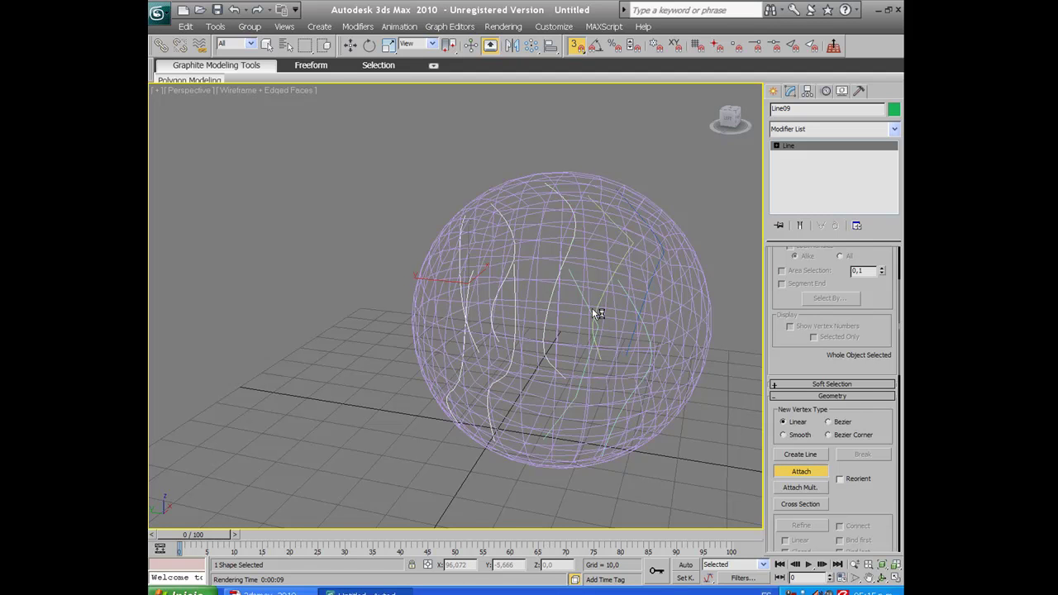
click(588, 308)
click(590, 304)
click(642, 299)
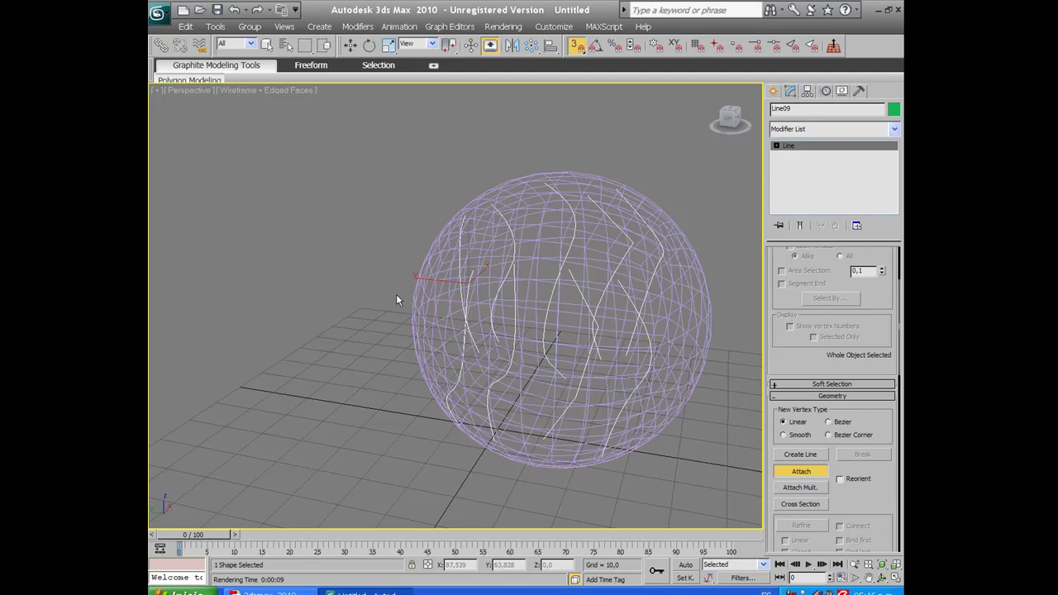
Leave attaching, activate the Move tool and turn off 3D snapping.
key(w)
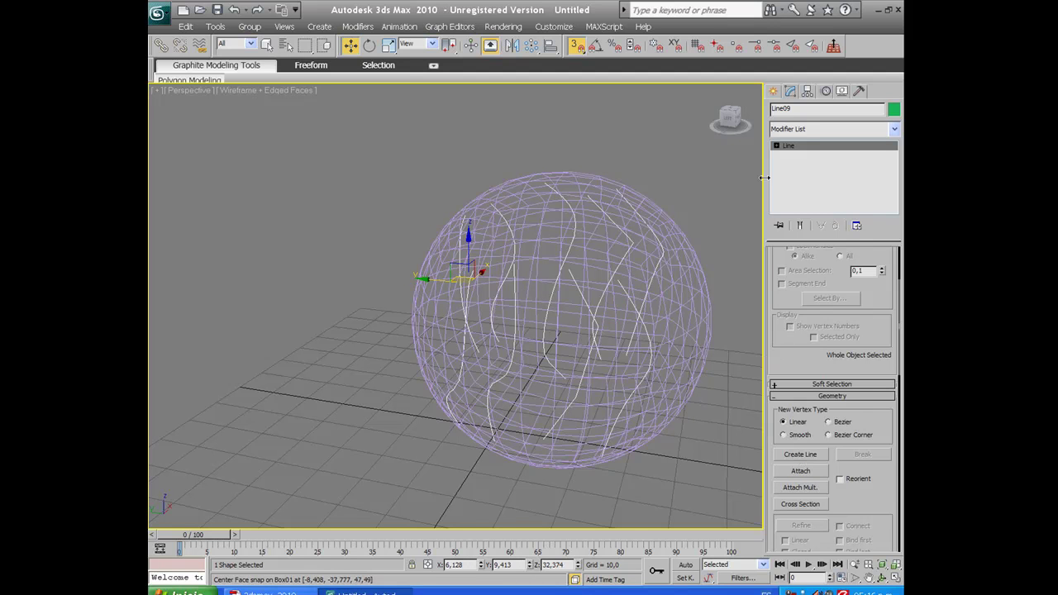
click(578, 48)
middle_drag(557, 298, 537, 307)
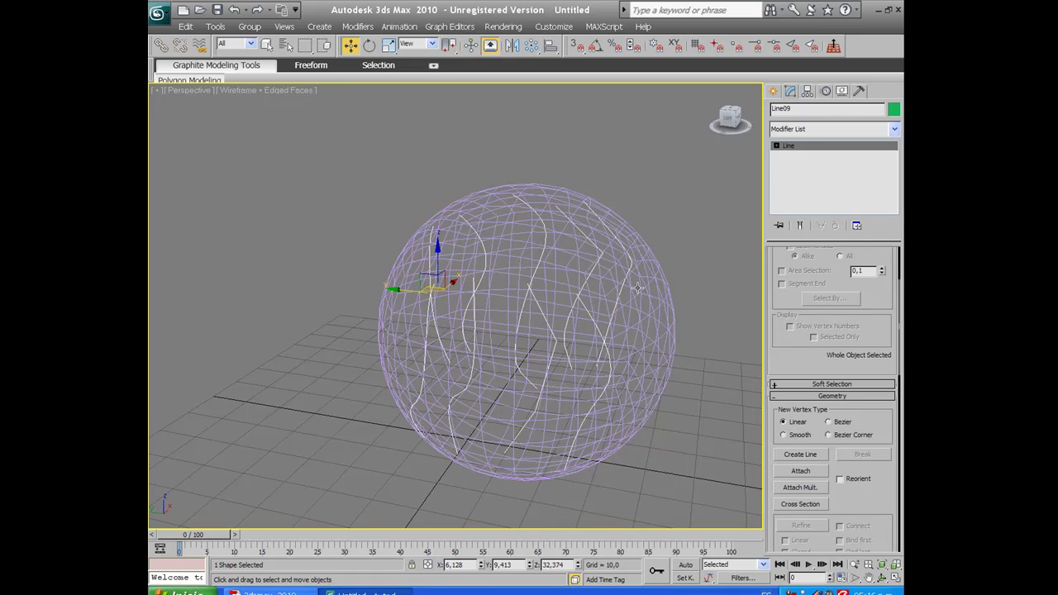
click(773, 91)
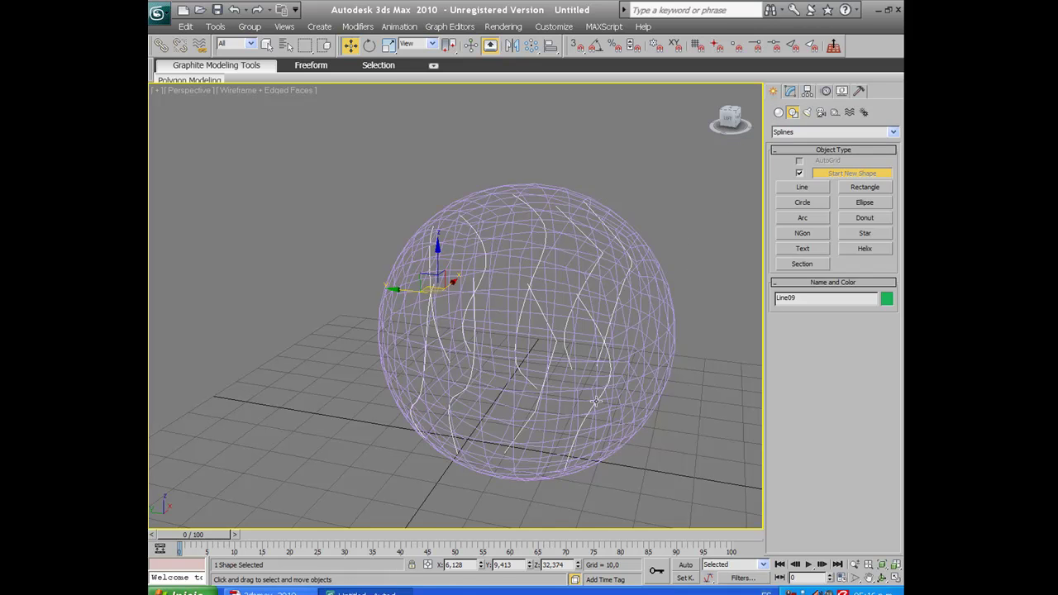
alt+middle_drag(503, 359, 600, 326)
Enter the line's Vertex level and select the top vertex of each of the nine splines.
click(790, 90)
click(777, 146)
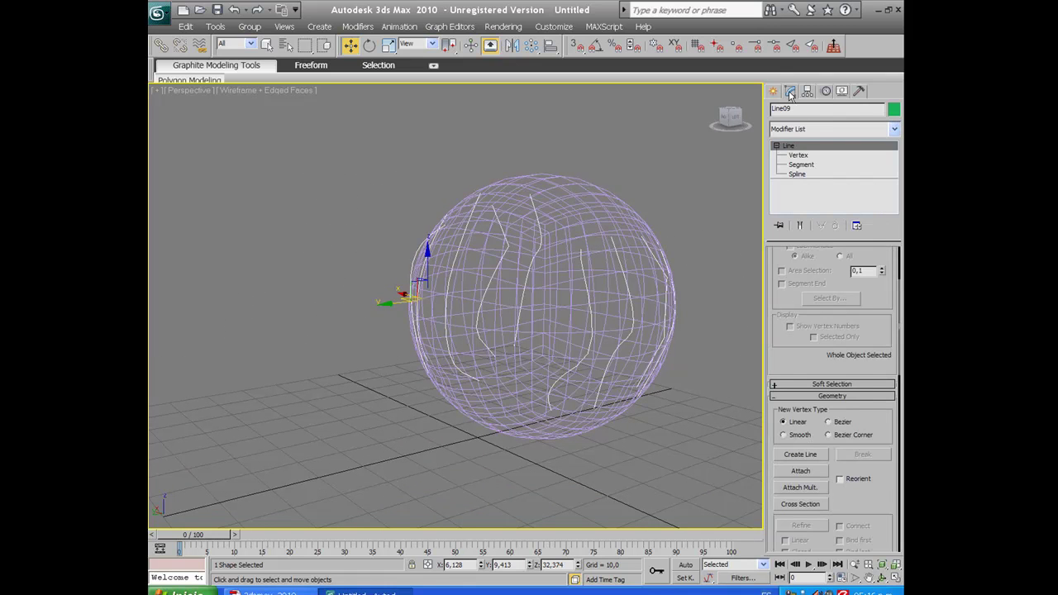
click(796, 156)
click(796, 157)
click(796, 155)
middle_drag(601, 253, 570, 306)
click(554, 307)
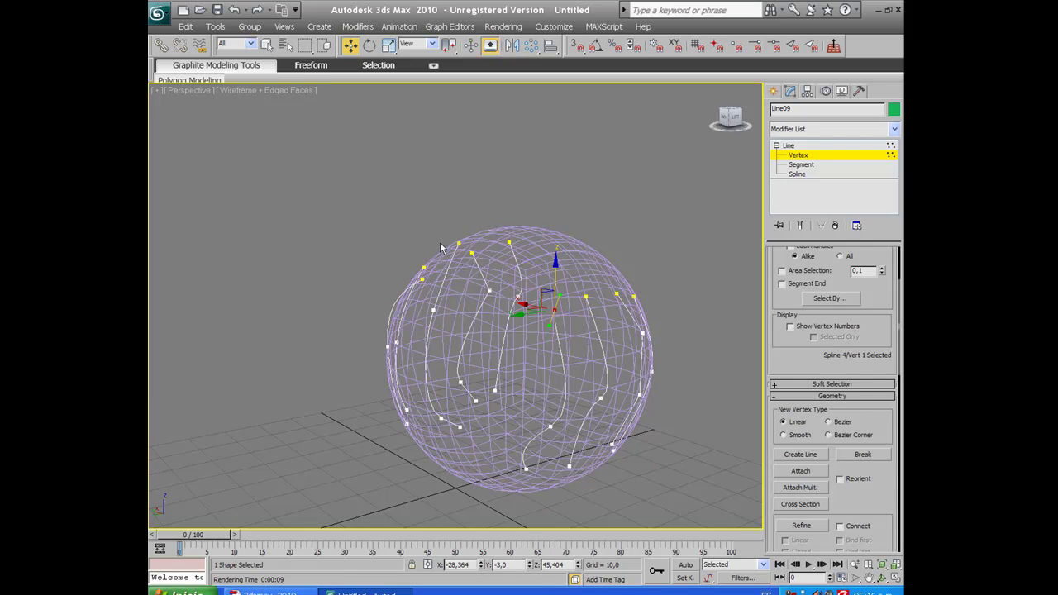
ctrl+click(422, 280)
ctrl+click(423, 268)
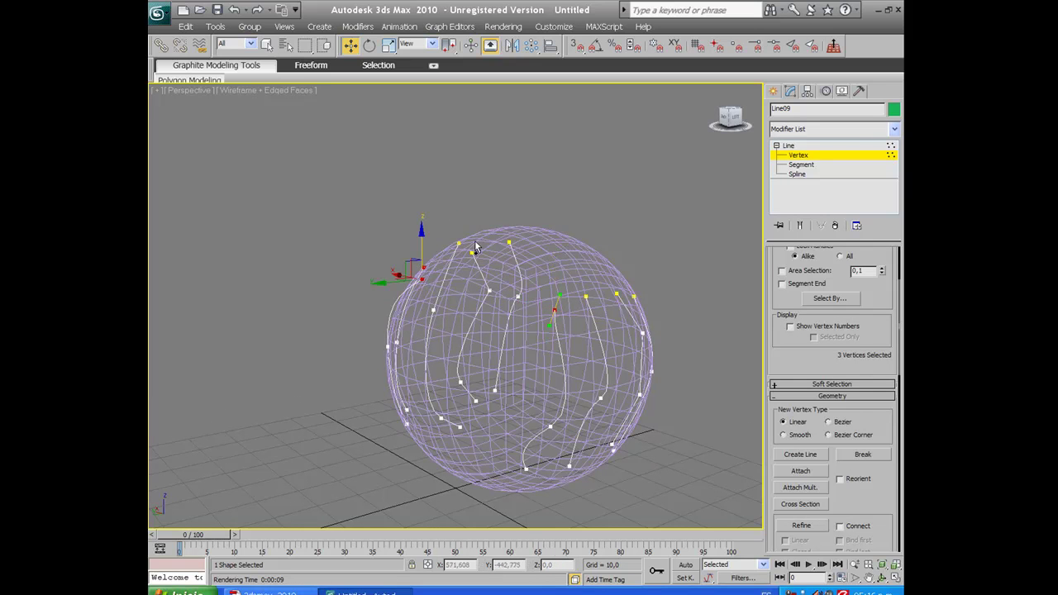
ctrl+click(508, 243)
ctrl+click(615, 293)
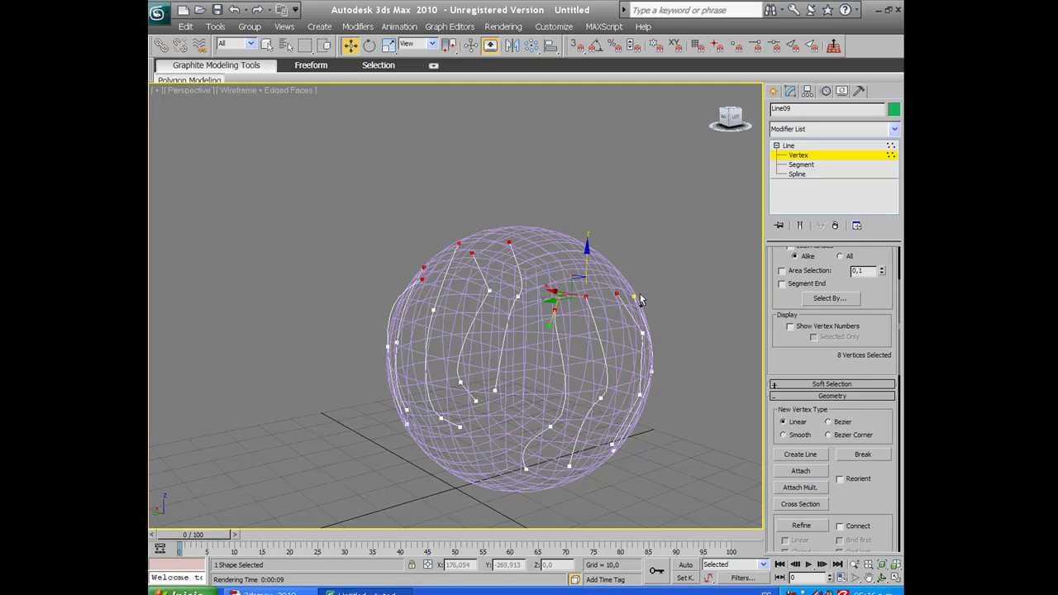
ctrl+click(633, 296)
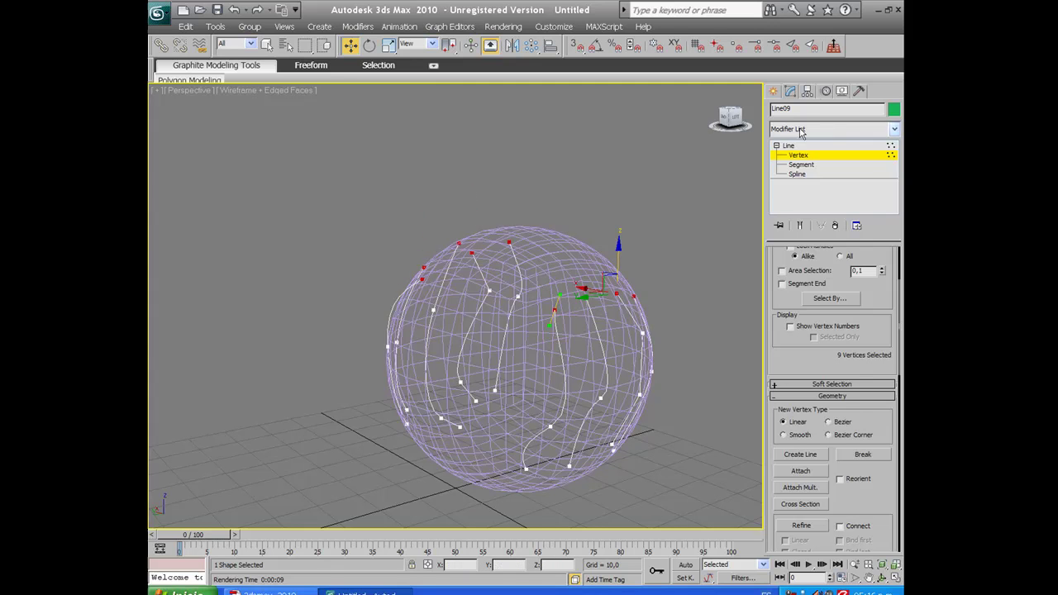
Center the combined line's pivot on the object using Affect Pivot Only, and leave pivot editing.
click(807, 91)
click(832, 179)
click(819, 258)
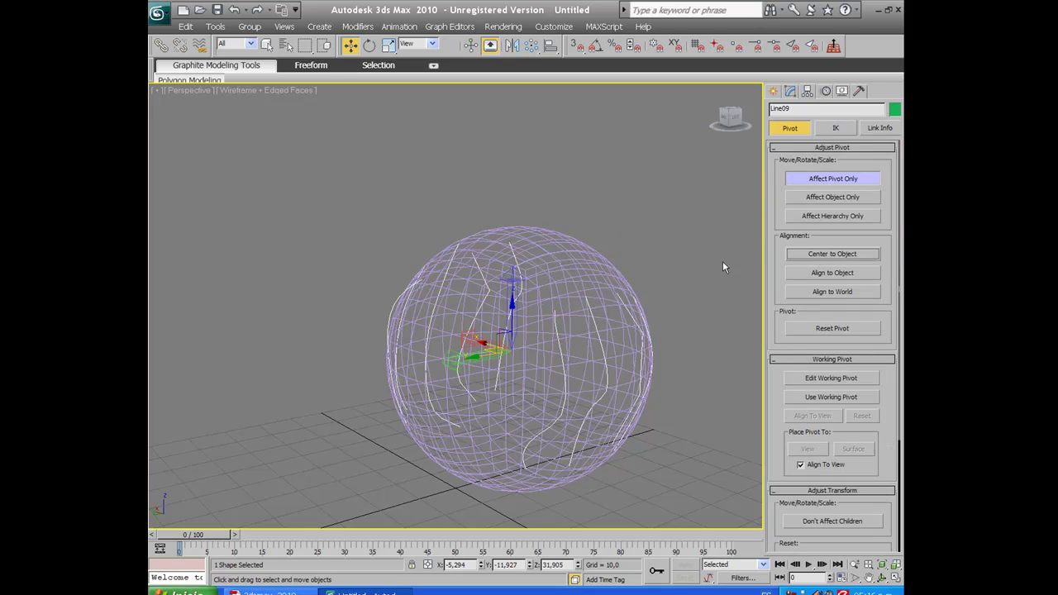
click(793, 177)
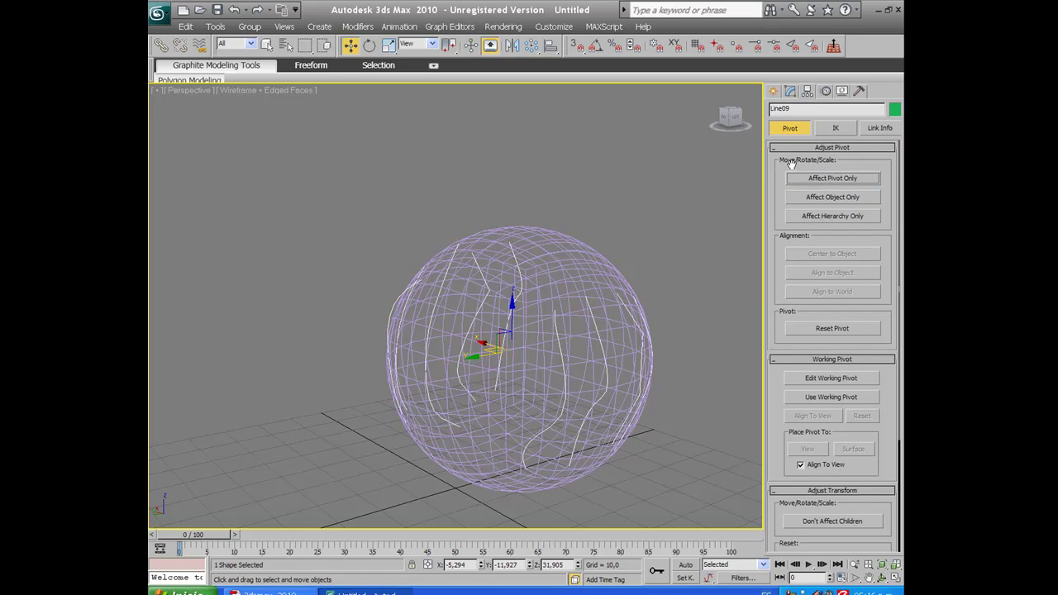
click(773, 92)
click(513, 298)
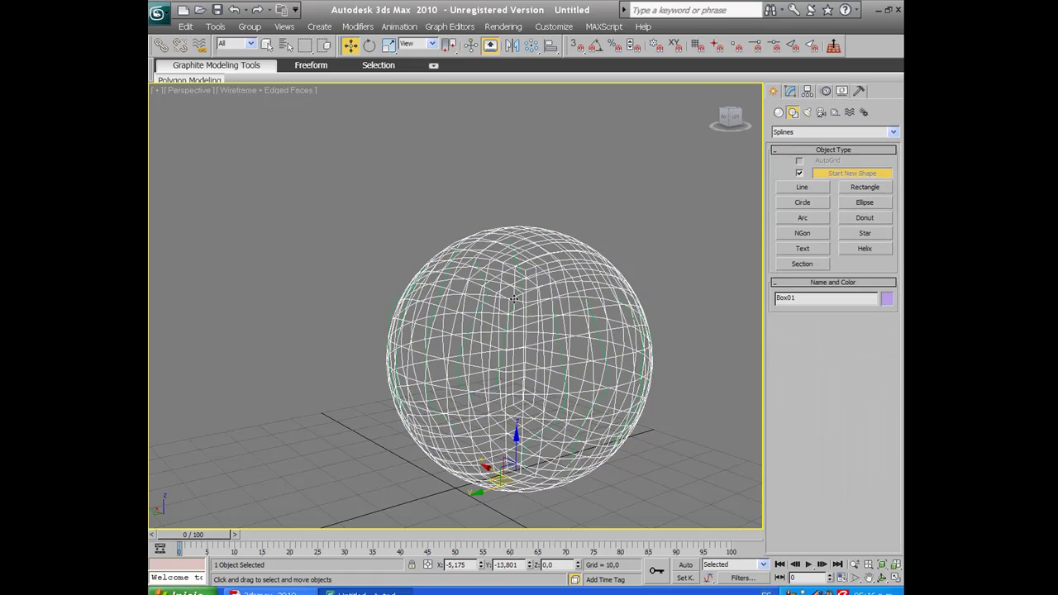
click(518, 295)
click(519, 273)
click(512, 318)
drag(511, 311, 517, 284)
right_click(517, 285)
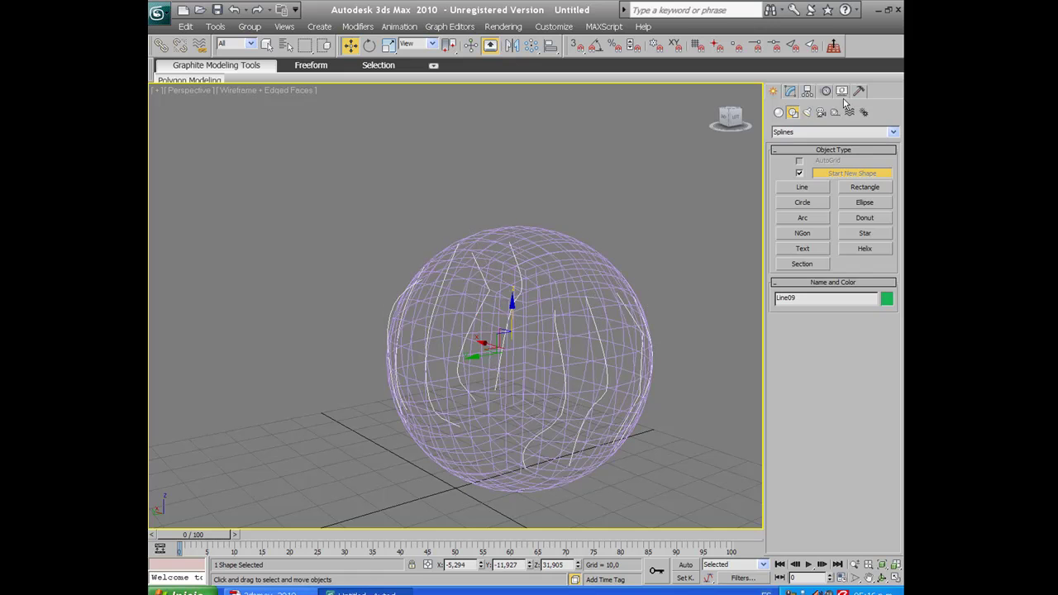
Return to the line's Vertex level and move the nine selected top vertices straight up until they stand above the sphere's sides.
click(790, 91)
click(797, 154)
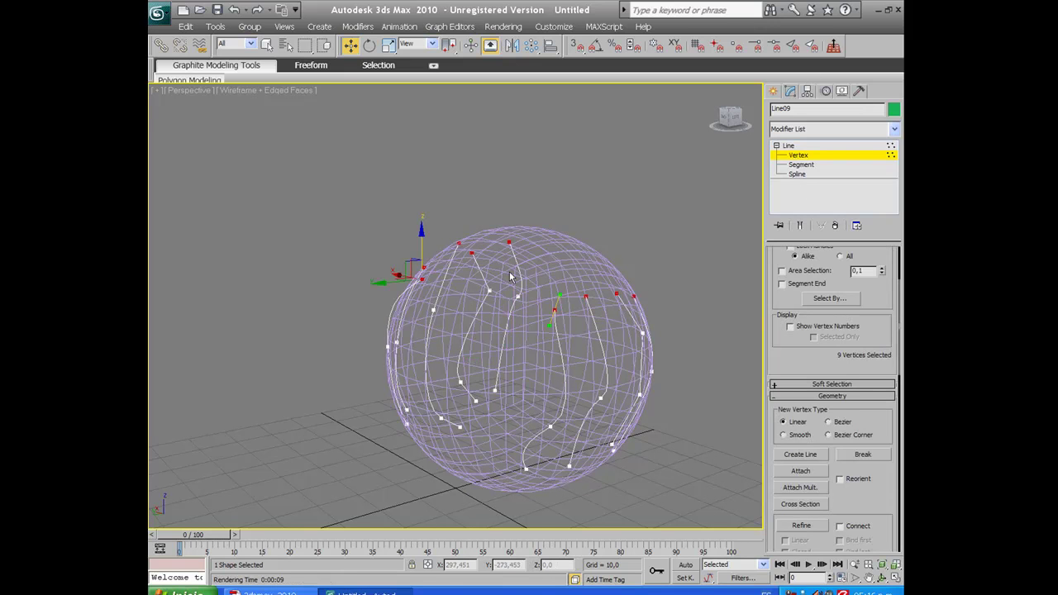
drag(420, 230, 487, 213)
drag(421, 212, 450, 175)
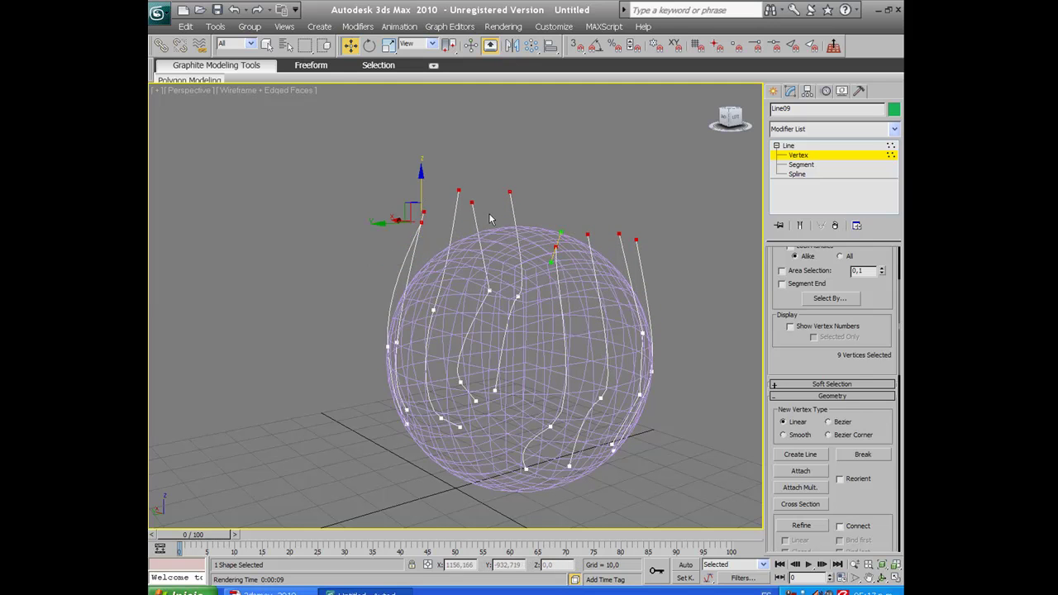
Activate the Scale tool and deselect three of the nine selected top vertices.
key(alt)
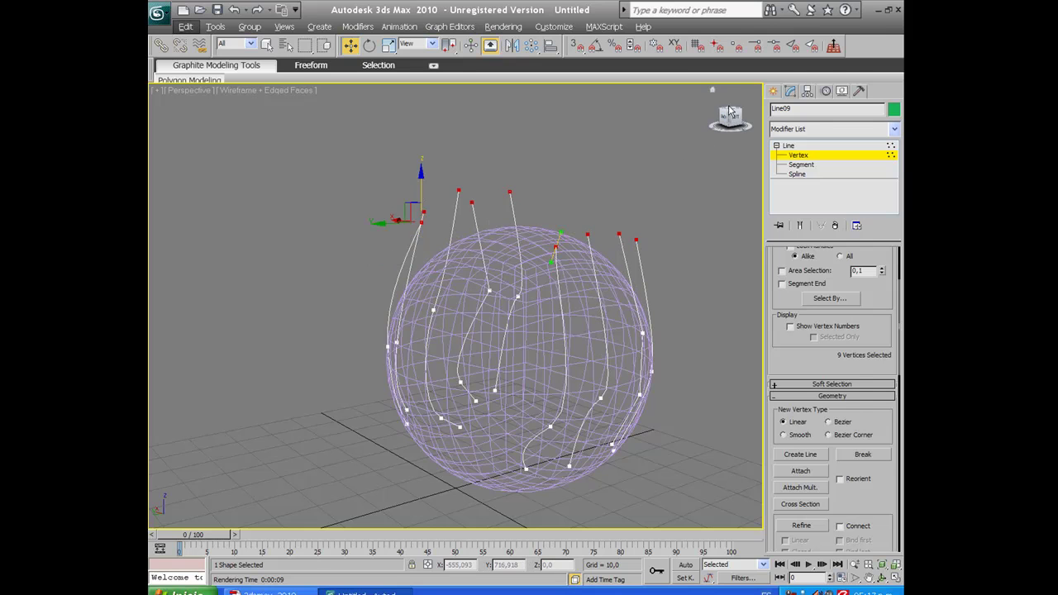
click(729, 113)
middle_drag(554, 381, 523, 275)
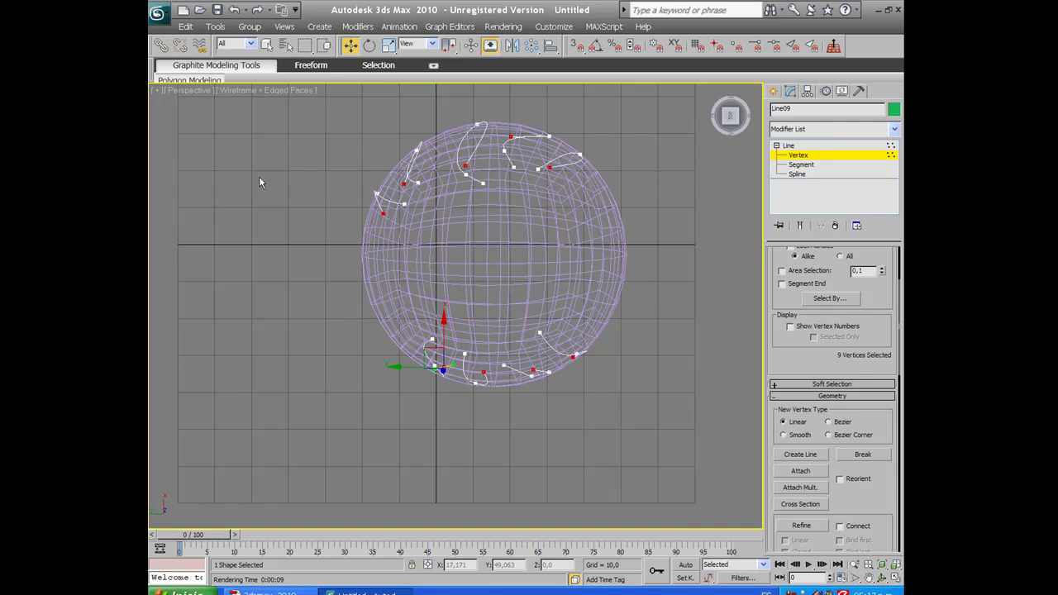
click(389, 45)
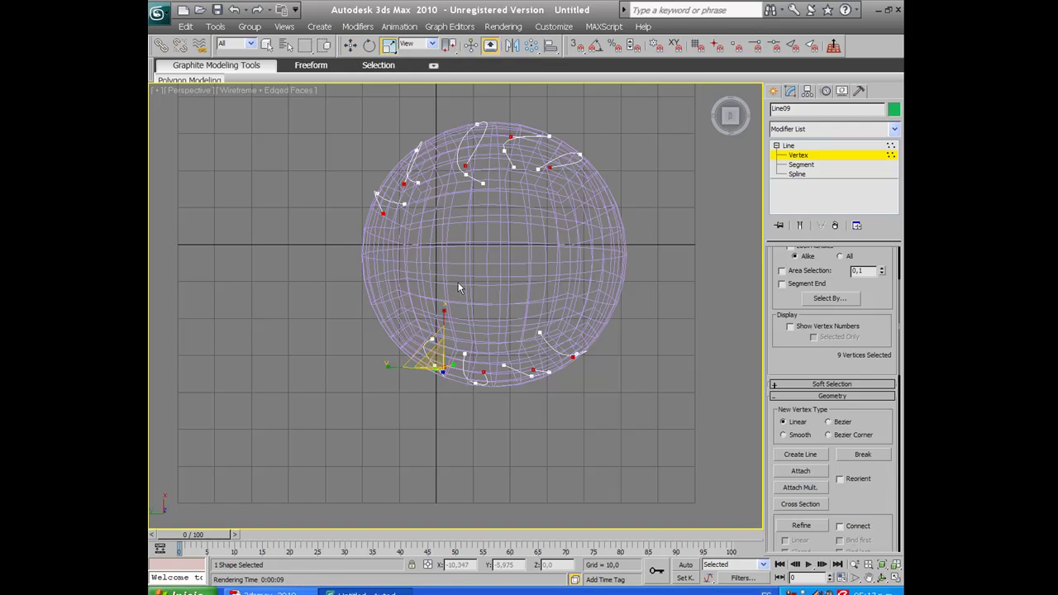
alt+middle_drag(461, 288, 492, 245)
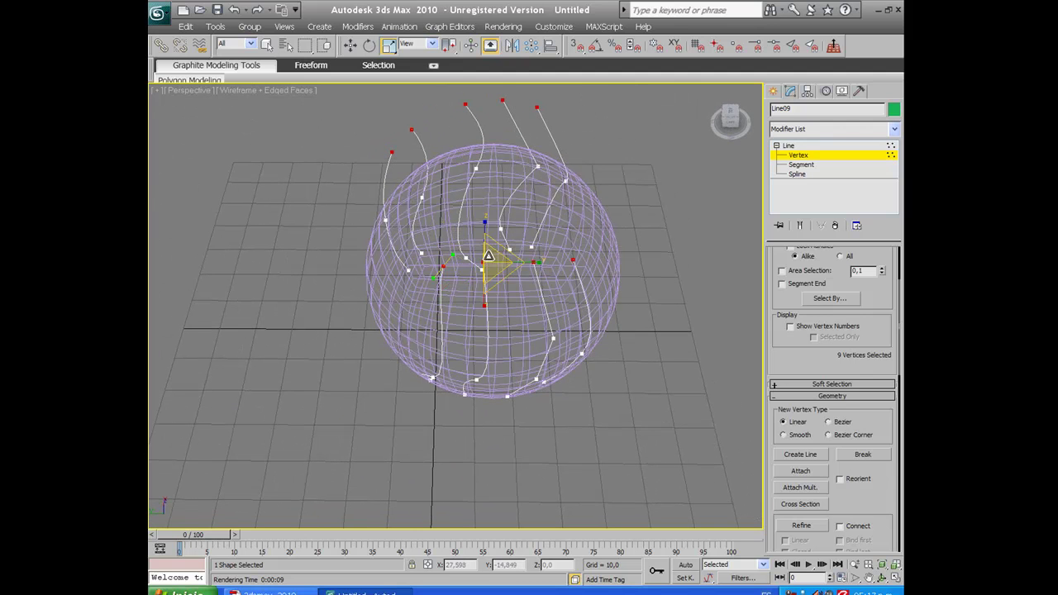
alt+click(391, 152)
click(410, 128)
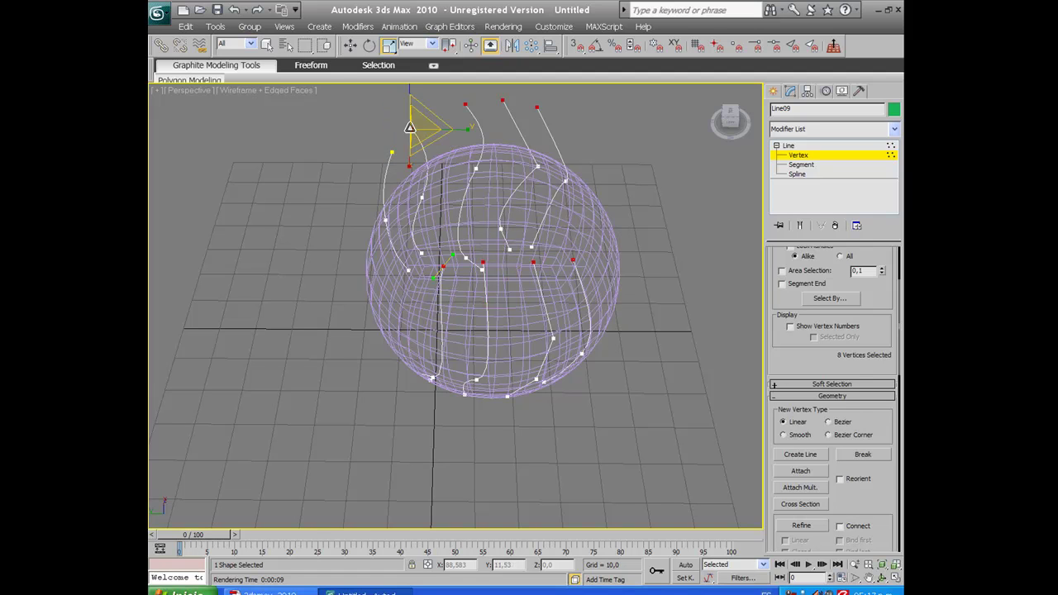
alt+click(466, 106)
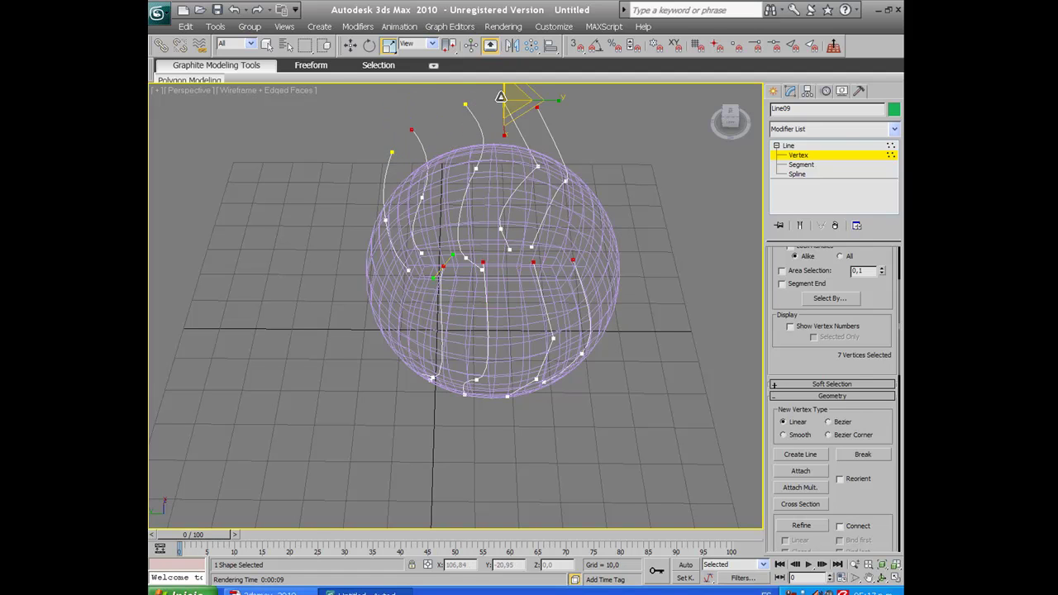
alt+click(537, 107)
click(500, 102)
Activate the Move tool and add the deselected top vertices back until all nine are selected.
click(350, 45)
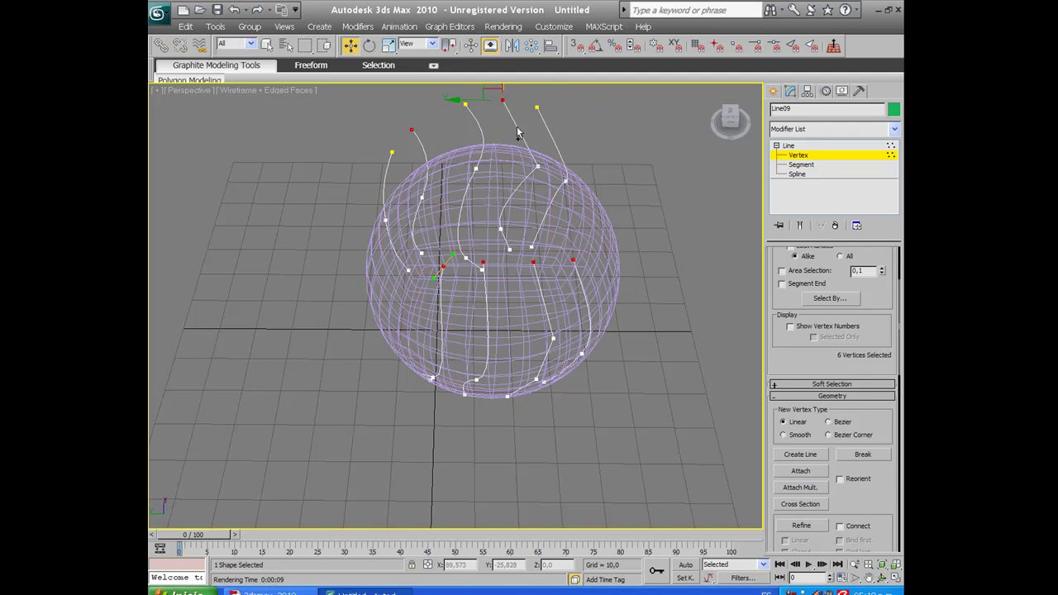
click(411, 128)
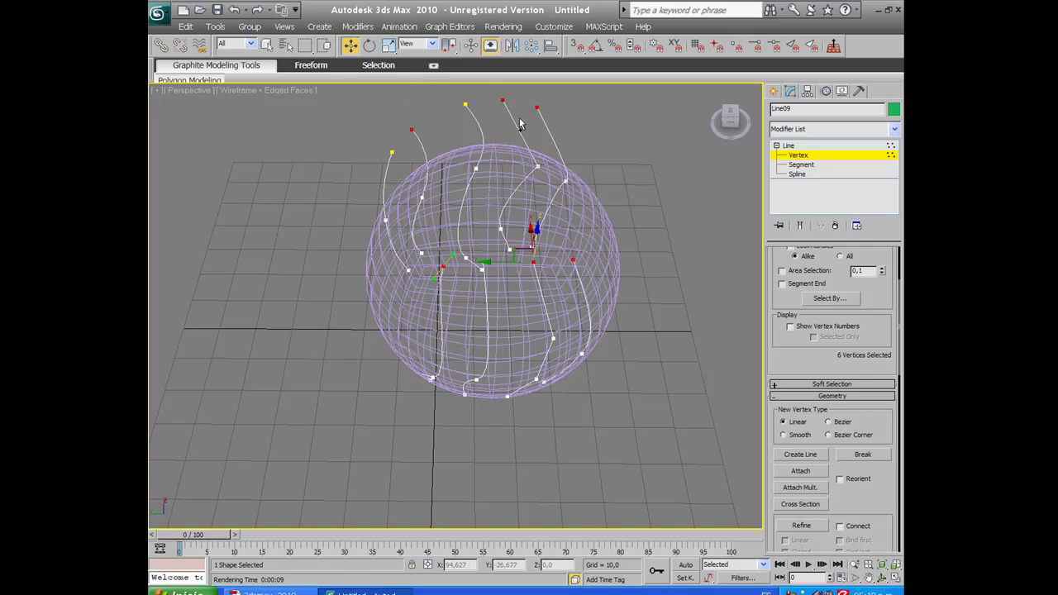
ctrl+click(466, 104)
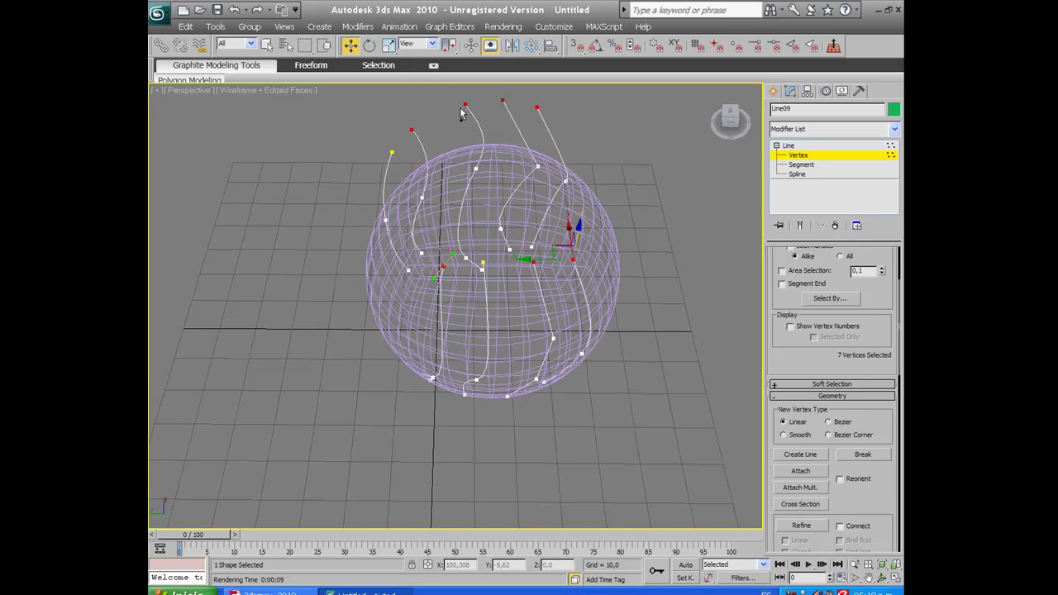
ctrl+click(391, 149)
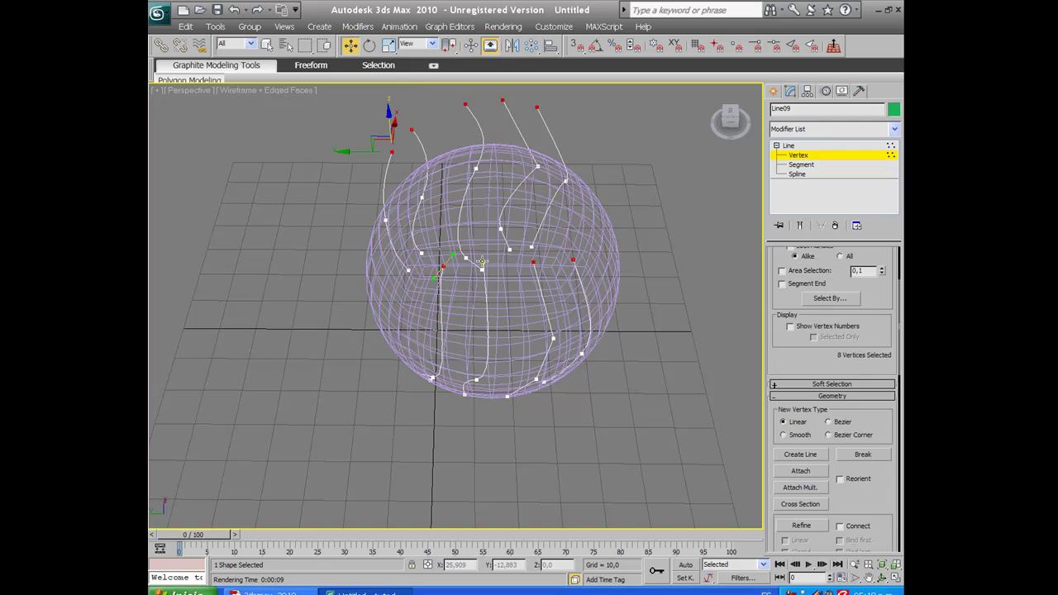
Invert the vertex selection and move the 21 remaining vertices down so the spline ends hang below the sphere.
key(ctrl+i)
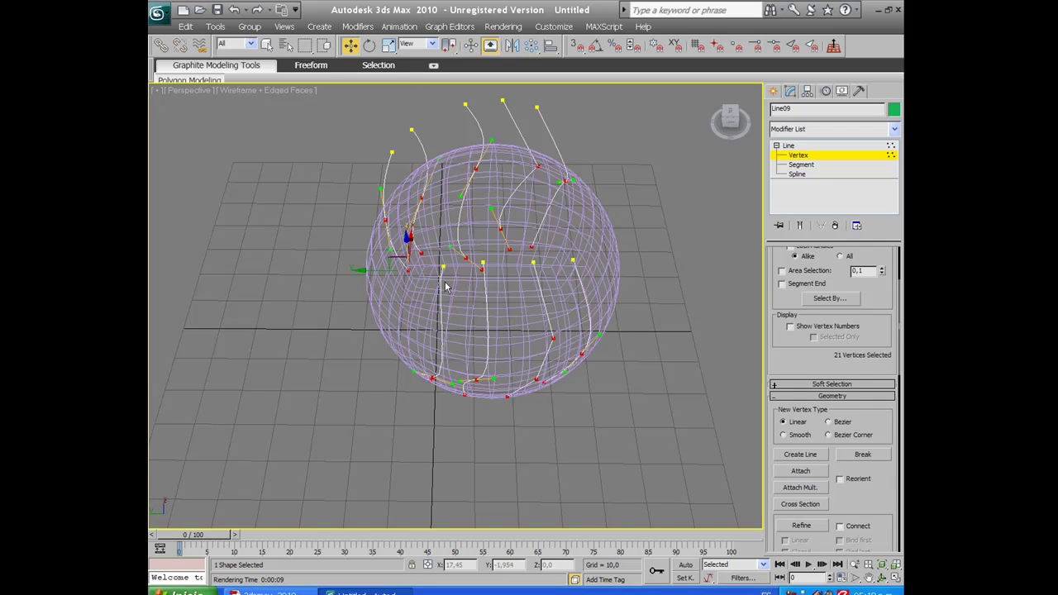
drag(406, 241, 385, 275)
right_click(384, 276)
alt+middle_drag(385, 273, 472, 237)
drag(330, 347, 337, 402)
Try to scale the 21 lower vertices and, after inverting the selection, the nine top vertices along the X axis.
click(389, 44)
drag(377, 276, 518, 276)
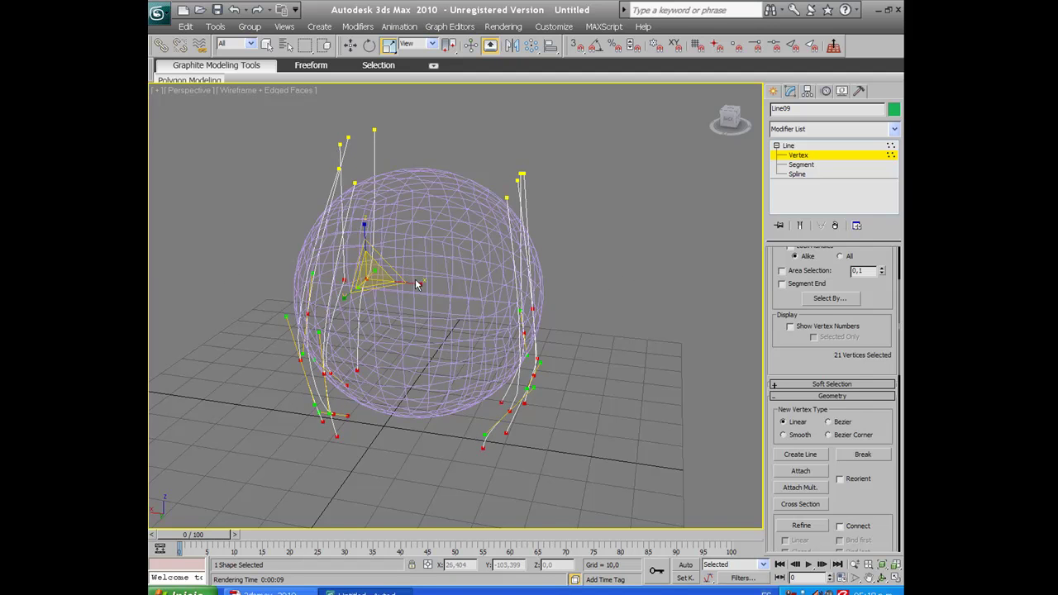
drag(417, 284, 489, 308)
right_click(488, 307)
middle_drag(465, 259, 462, 304)
key(ctrl+i)
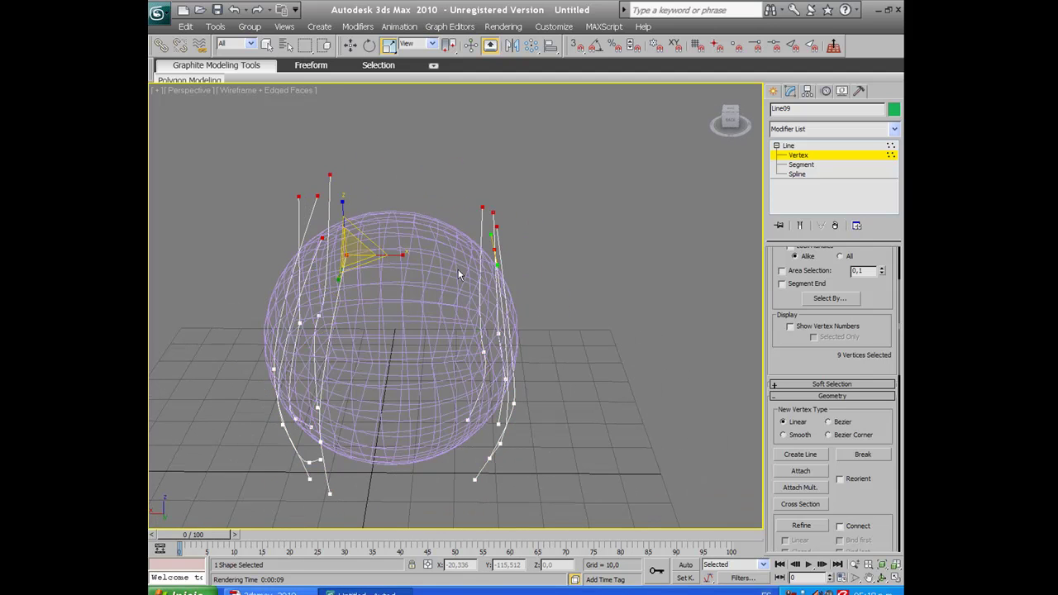
drag(402, 255, 447, 261)
Select a single top vertex and try to move it along the X axis towards the sphere's centre.
click(495, 227)
click(492, 249)
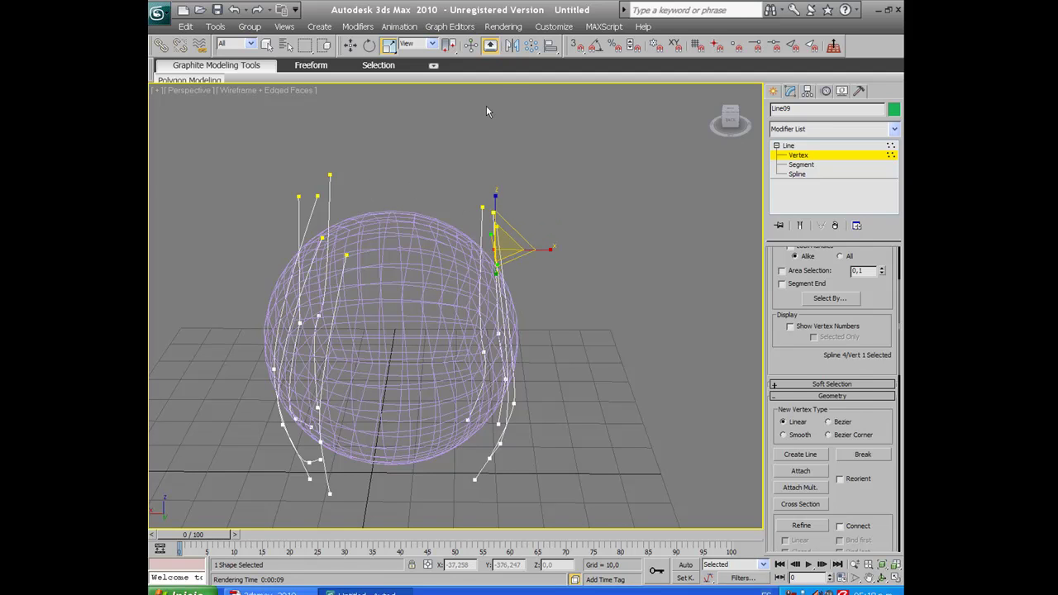
click(530, 46)
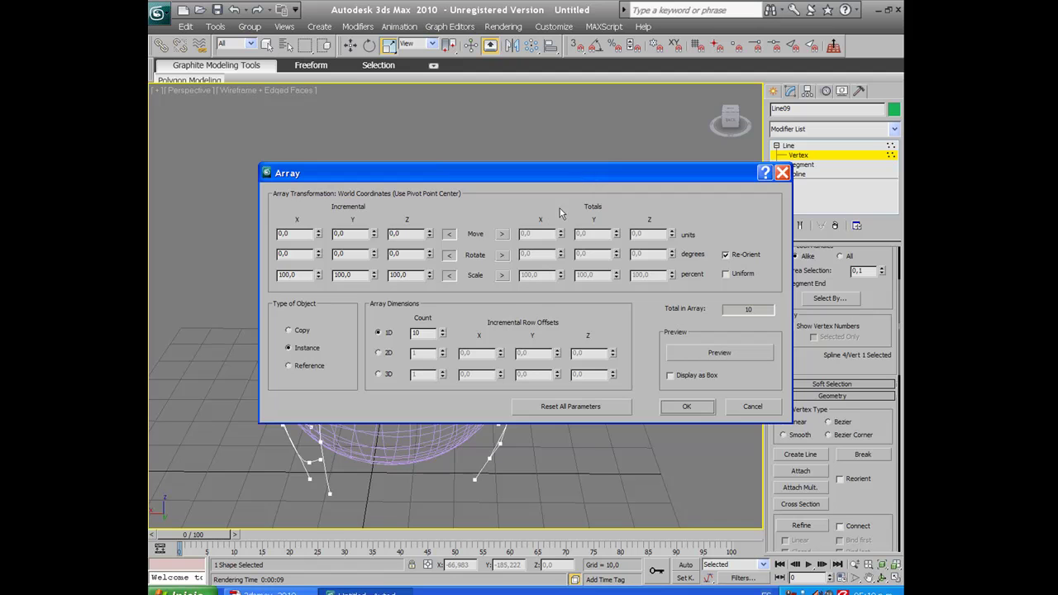
click(781, 172)
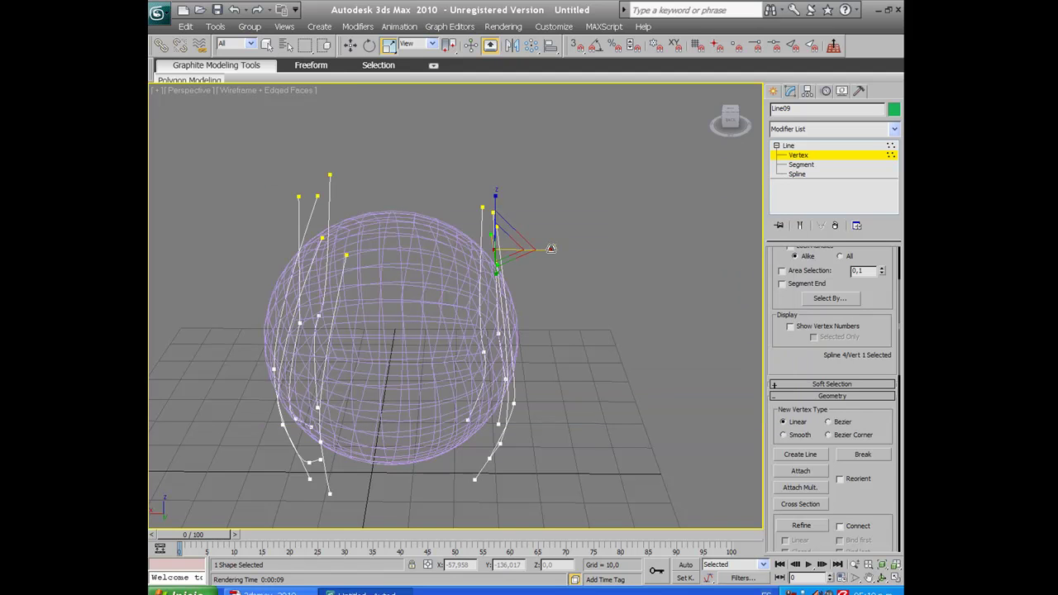
click(513, 247)
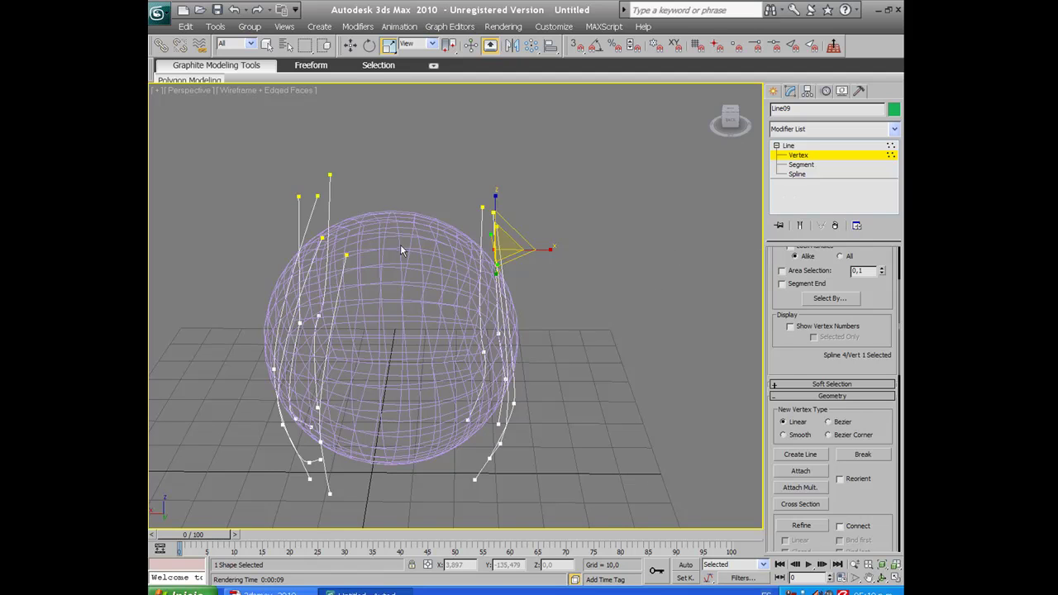
click(350, 45)
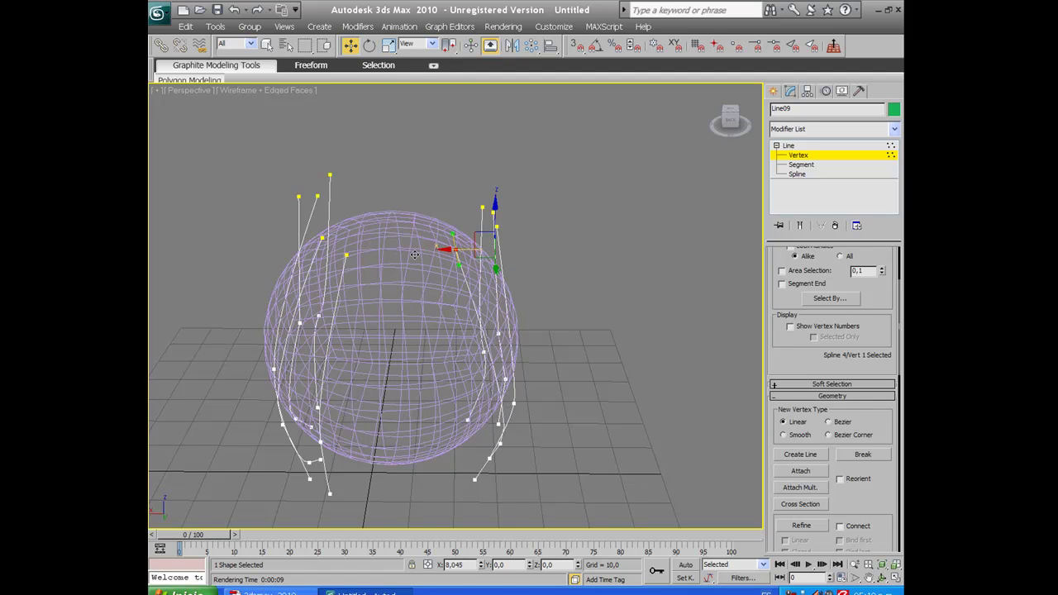
Select all 30 vertices of the splines and return to the Line's object level.
alt+middle_drag(489, 293, 476, 264)
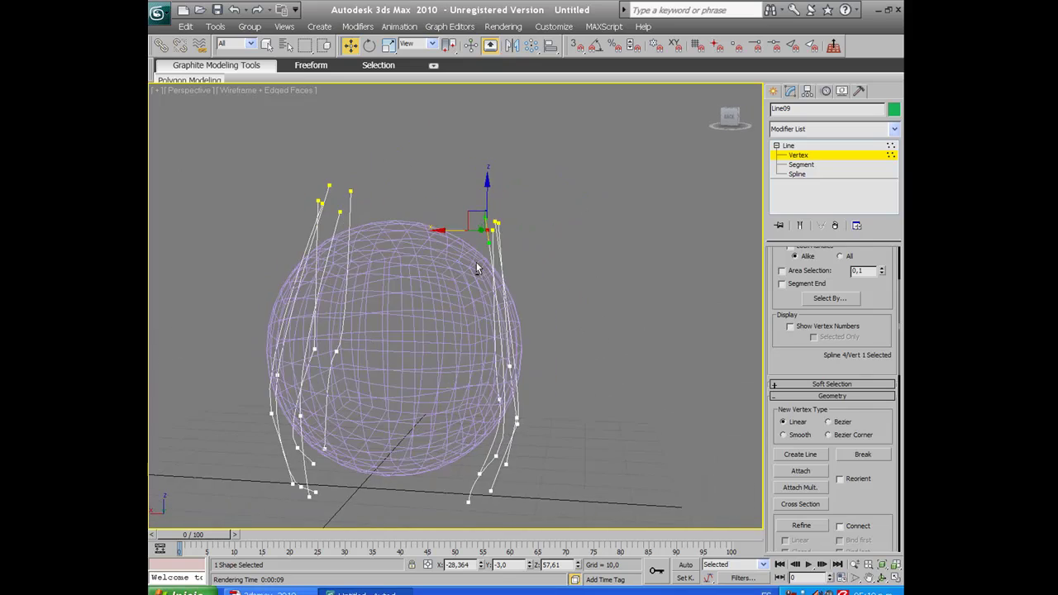
middle_drag(392, 289, 441, 275)
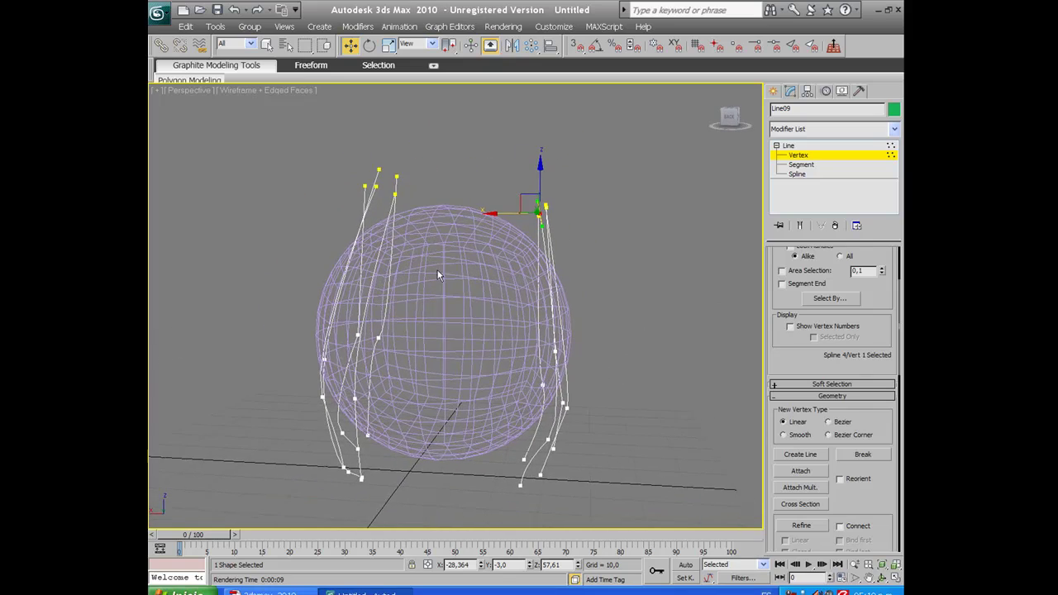
drag(280, 152, 609, 525)
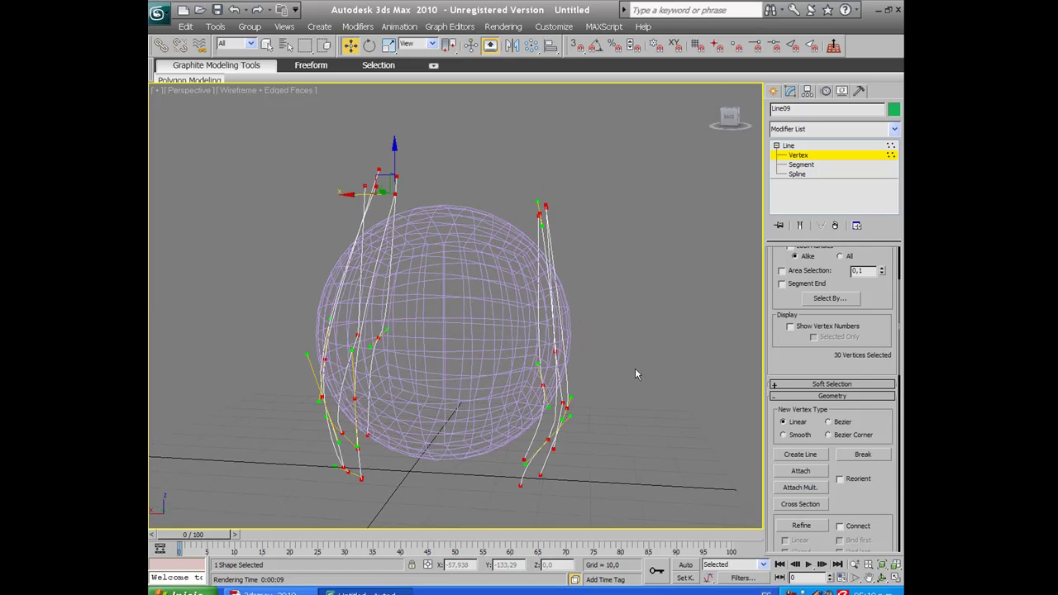
click(863, 145)
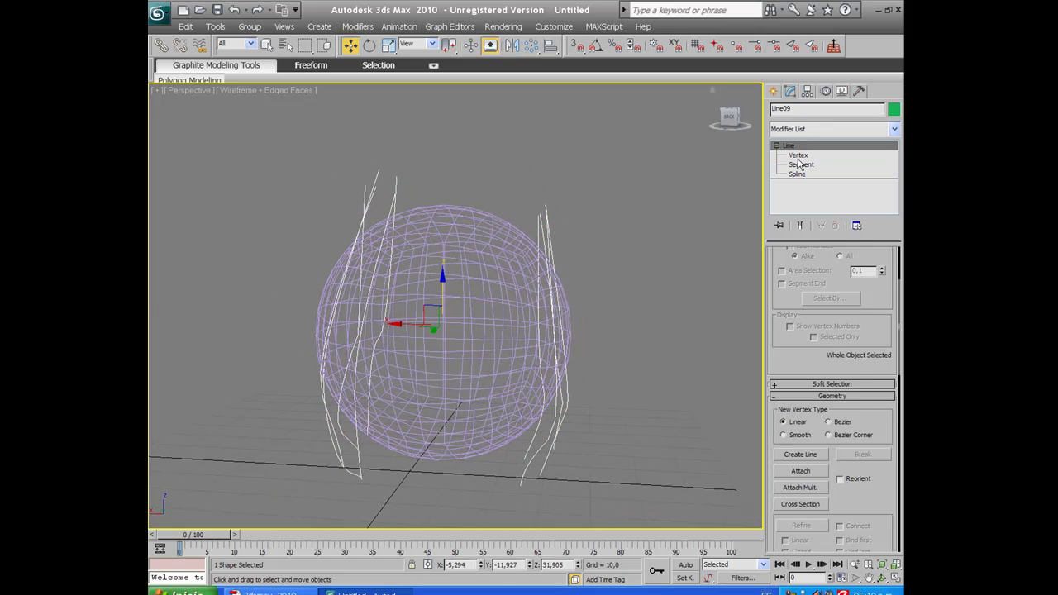
Apply the Hair and Fur (WSM) modifier to the combined line and switch the viewport to shaded display.
click(894, 129)
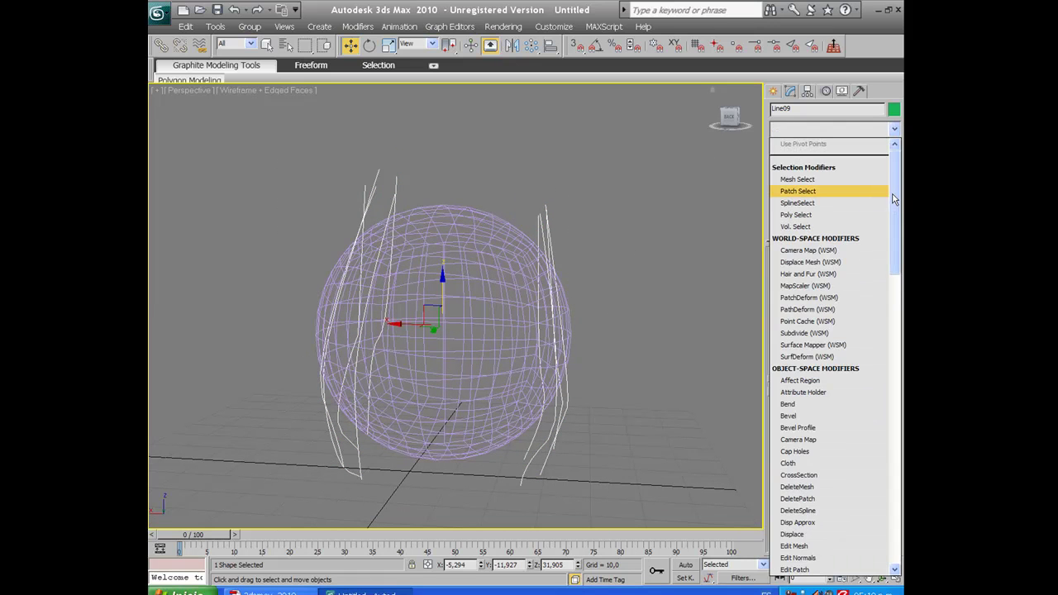
scroll(893, 199, down, 4)
scroll(818, 215, up, 4)
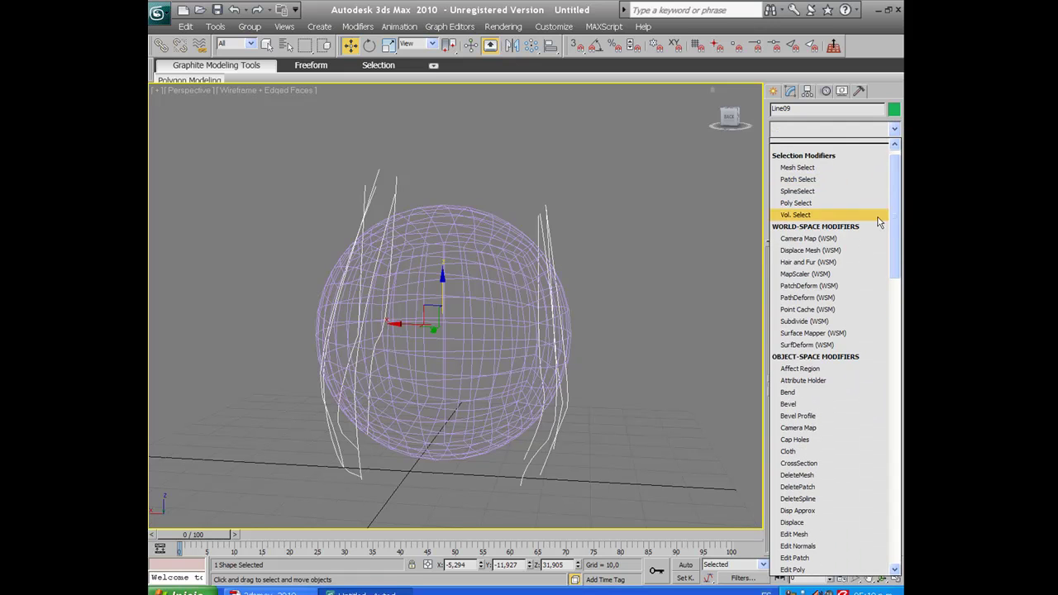
click(809, 266)
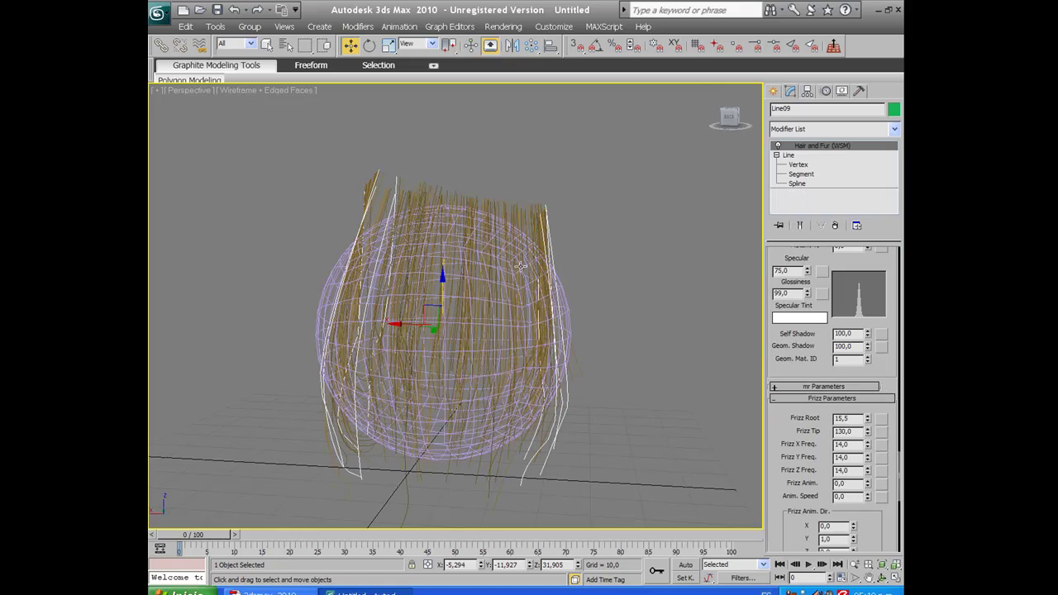
alt+middle_drag(506, 270, 535, 315)
key(F3)
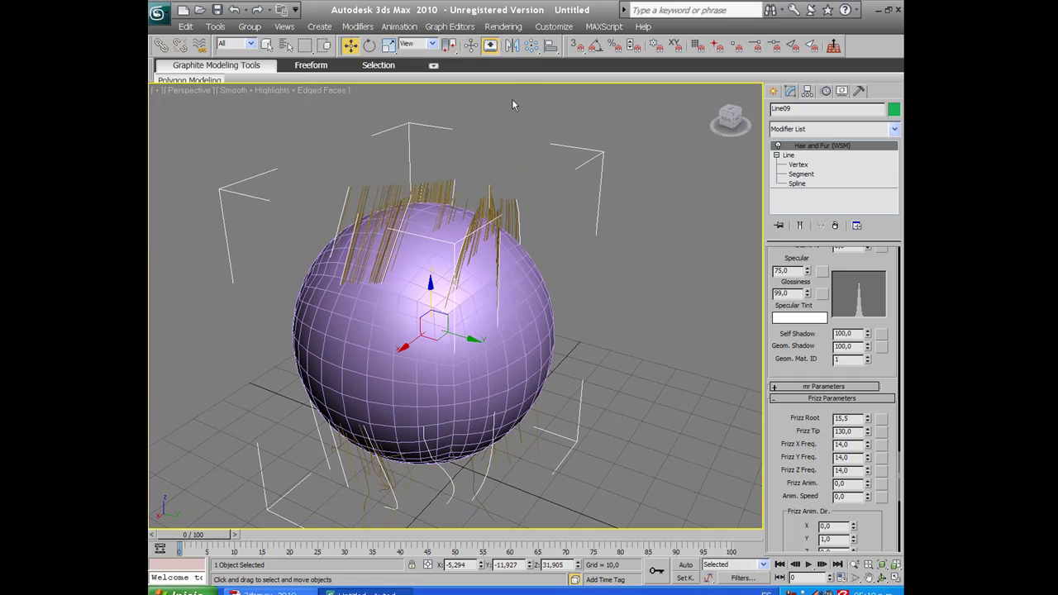
Render the Perspective view, close the rendered frame and inspect the hair around the sphere.
click(502, 26)
click(504, 38)
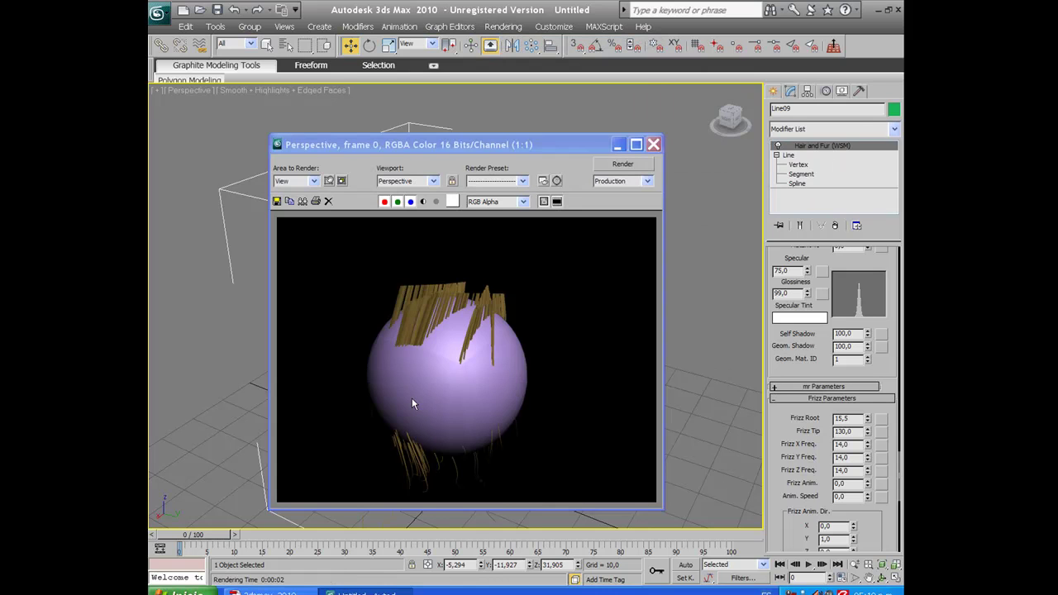
click(652, 145)
alt+middle_drag(467, 310, 745, 285)
alt+middle_drag(611, 337, 652, 313)
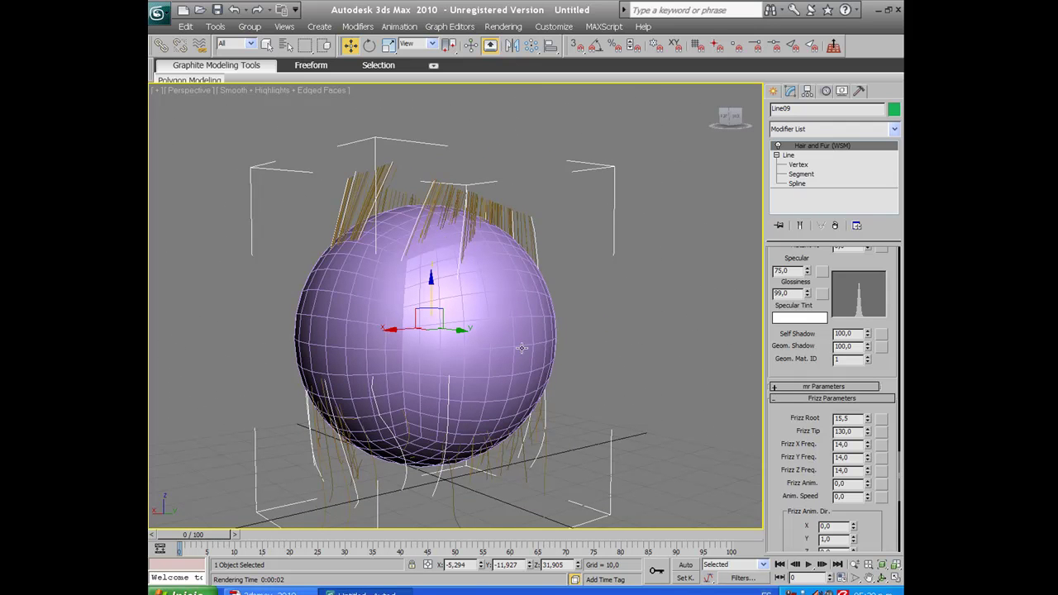
alt+middle_drag(536, 345, 636, 298)
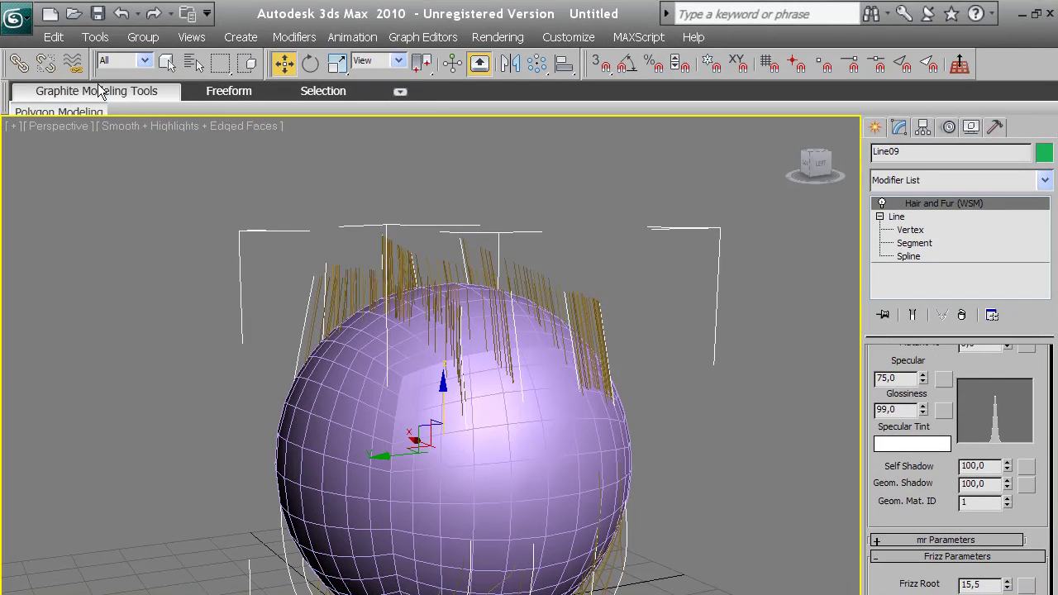
Reset the scene without saving the changes.
click(14, 17)
click(65, 109)
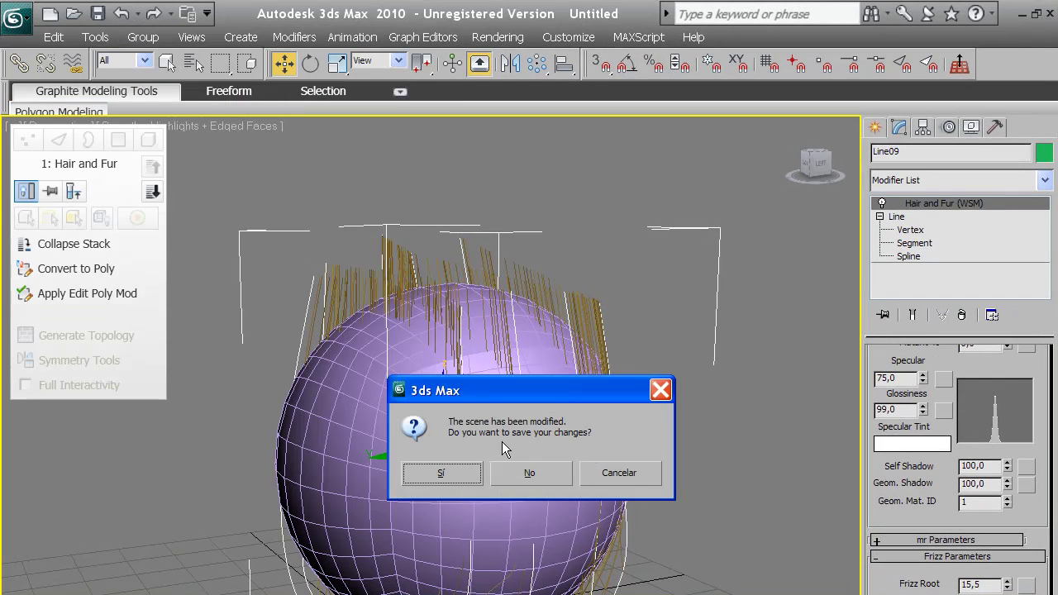
click(540, 474)
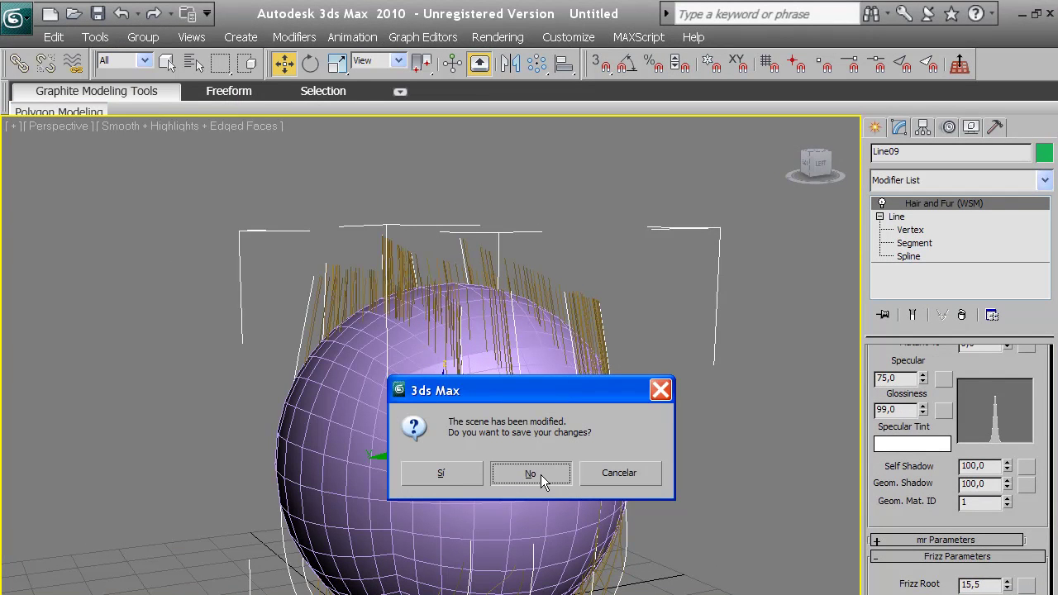
click(489, 456)
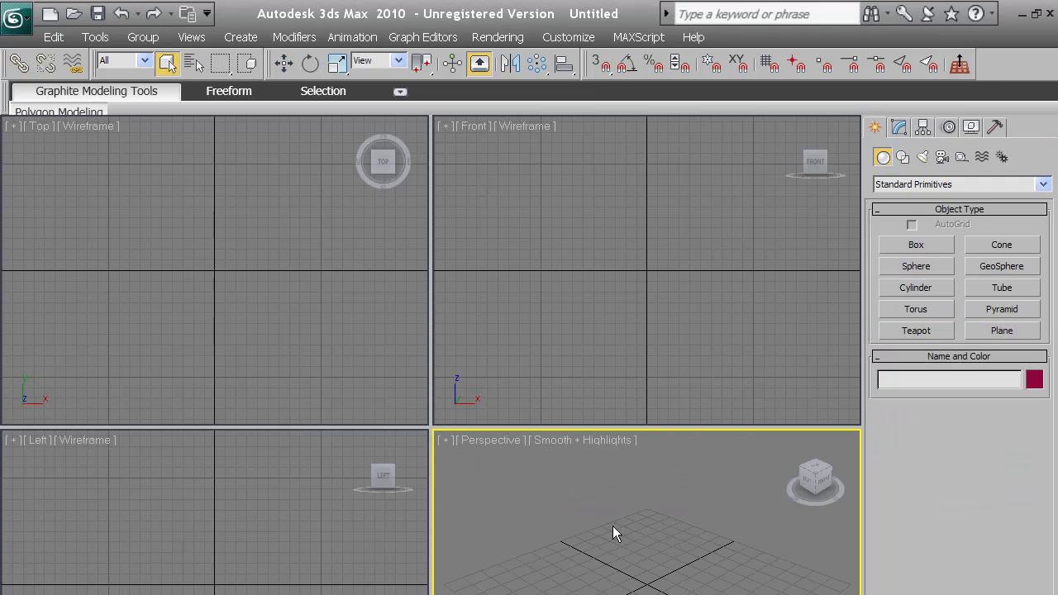
Maximize the viewport, start the Line spline tool and switch to the Front view.
key(alt+w)
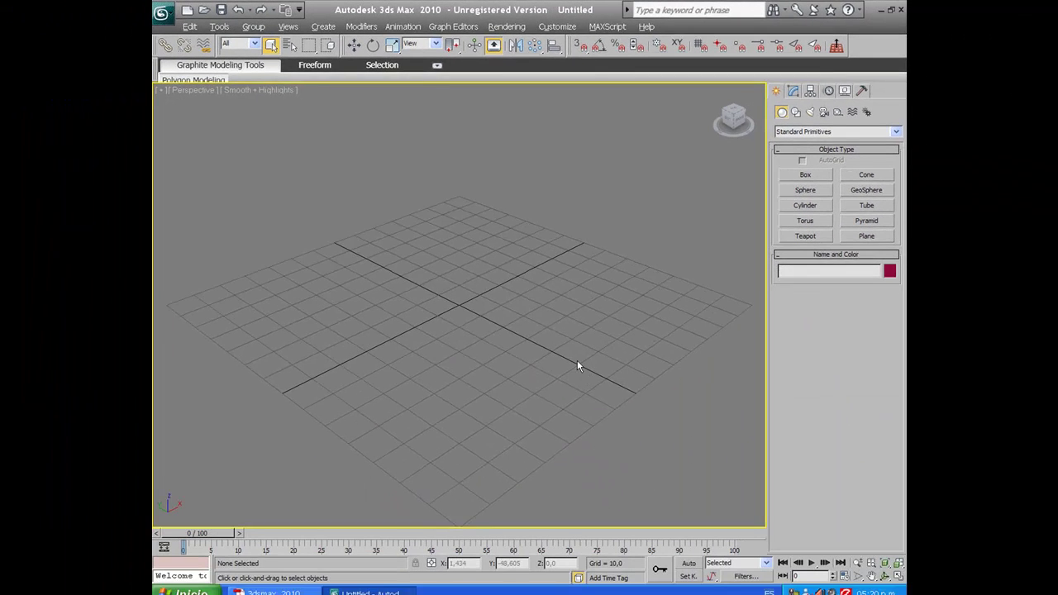
middle_drag(531, 284, 460, 319)
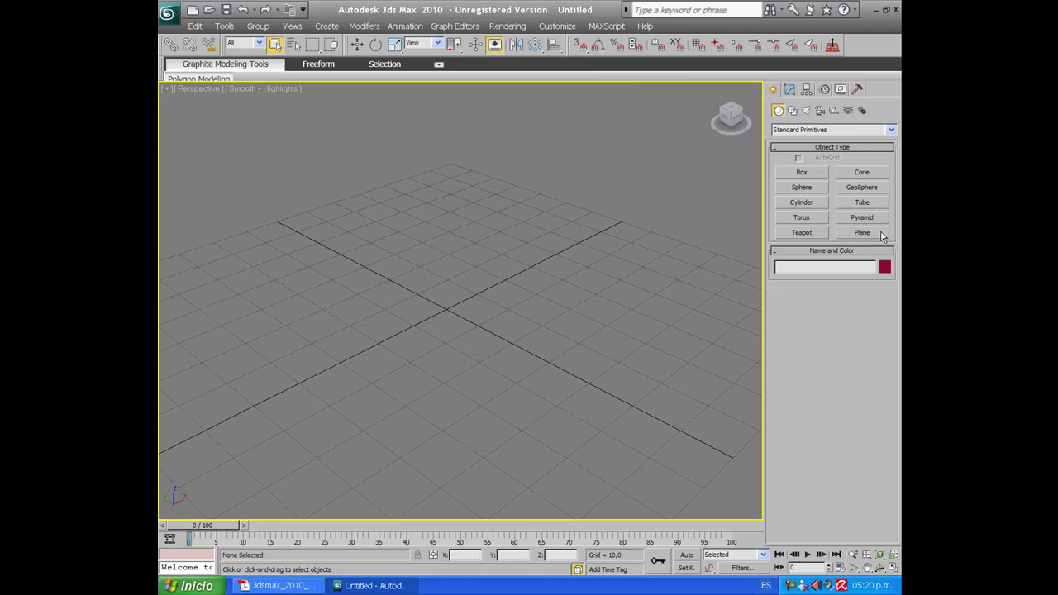
click(791, 111)
click(802, 184)
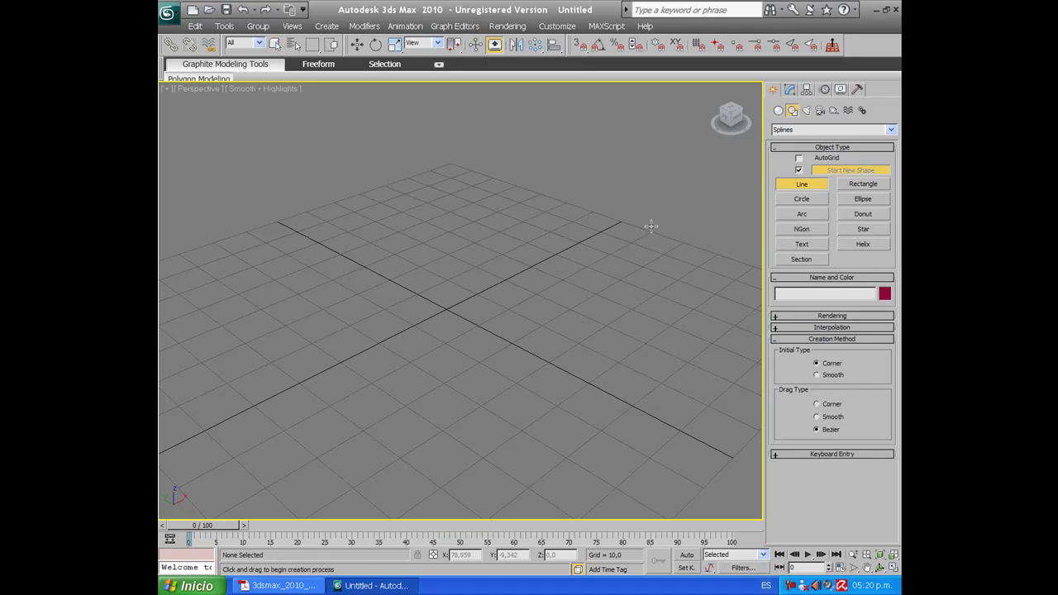
key(f)
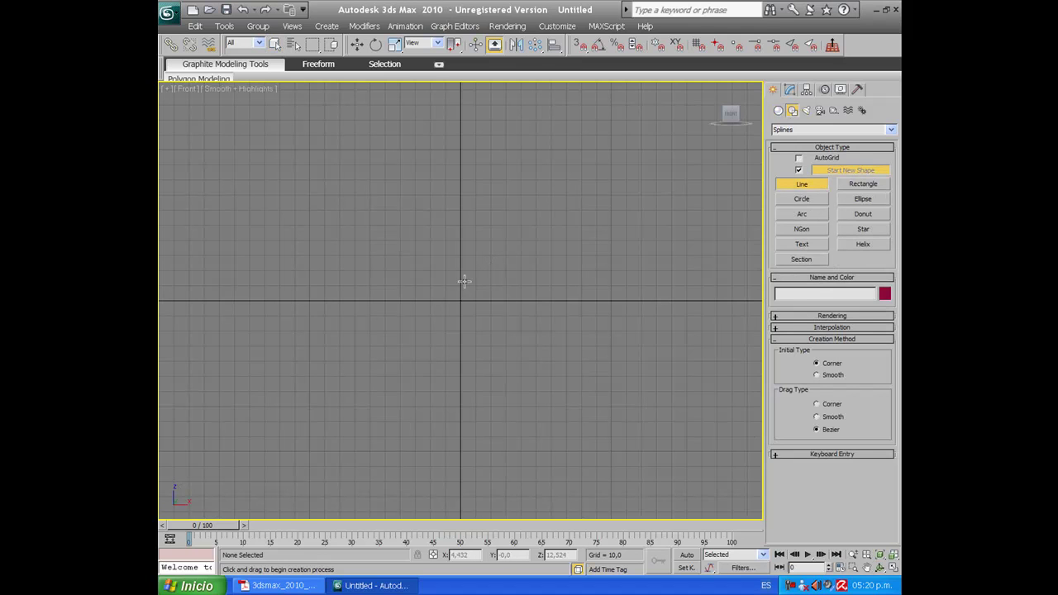
click(452, 149)
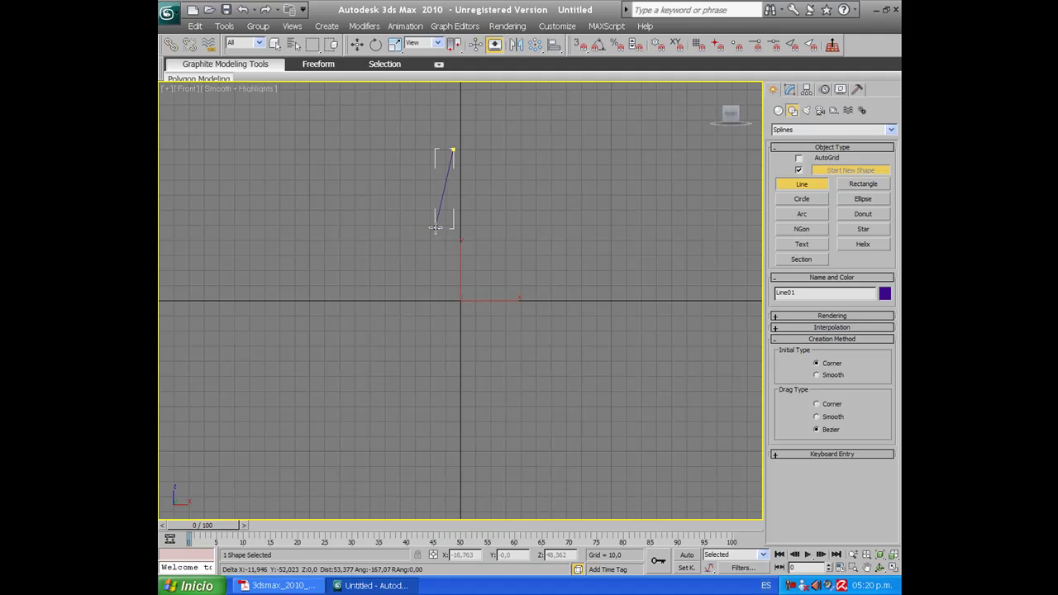
drag(439, 228, 445, 257)
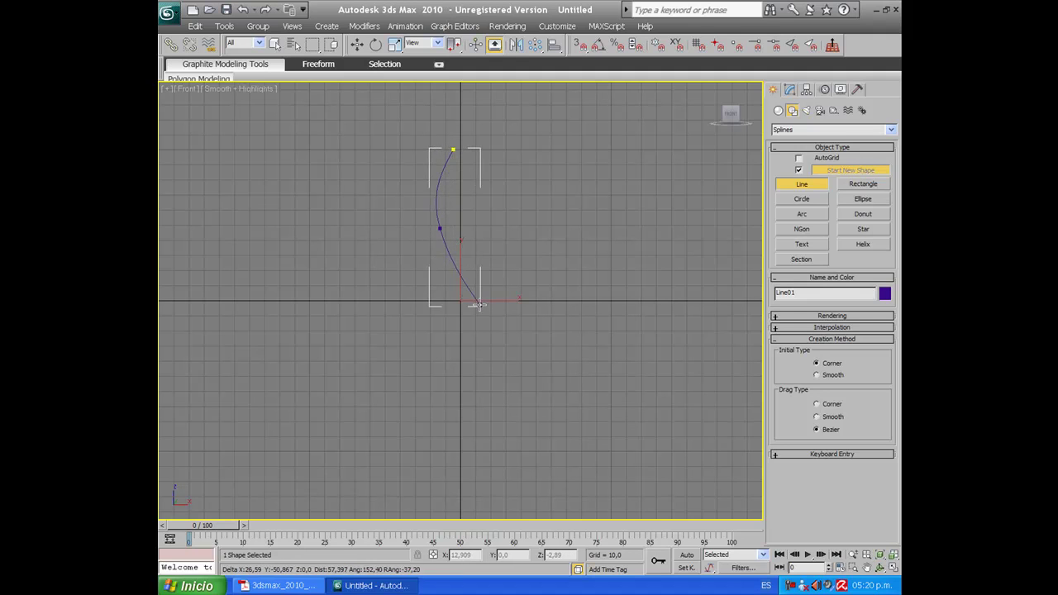
drag(486, 325, 479, 355)
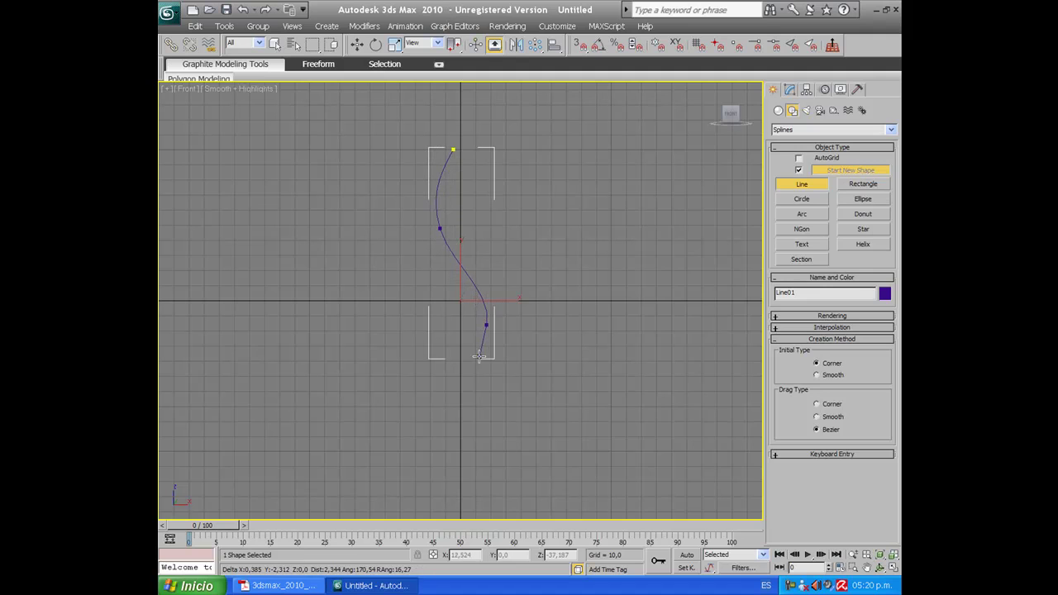
right_click(458, 397)
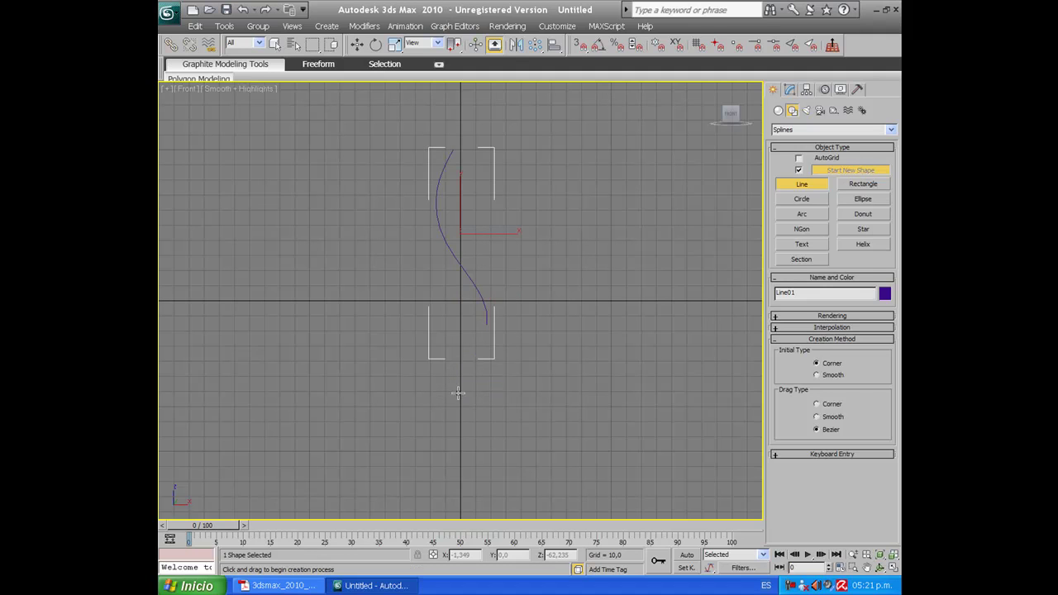
key(Delete)
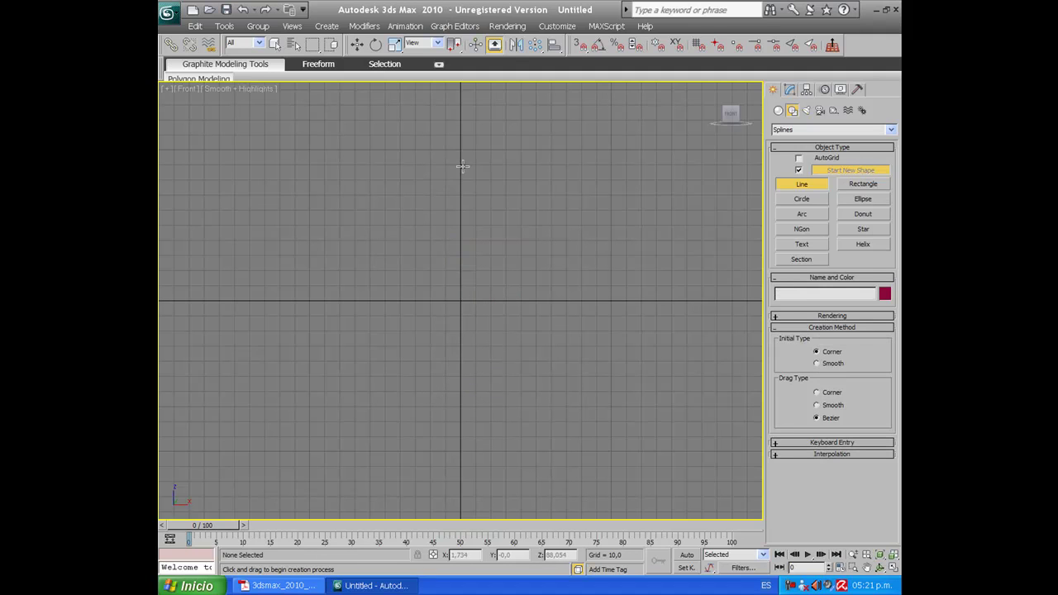
Draw a wavy open line with six vertices from top to bottom along the Front view's vertical axis.
drag(462, 148, 452, 236)
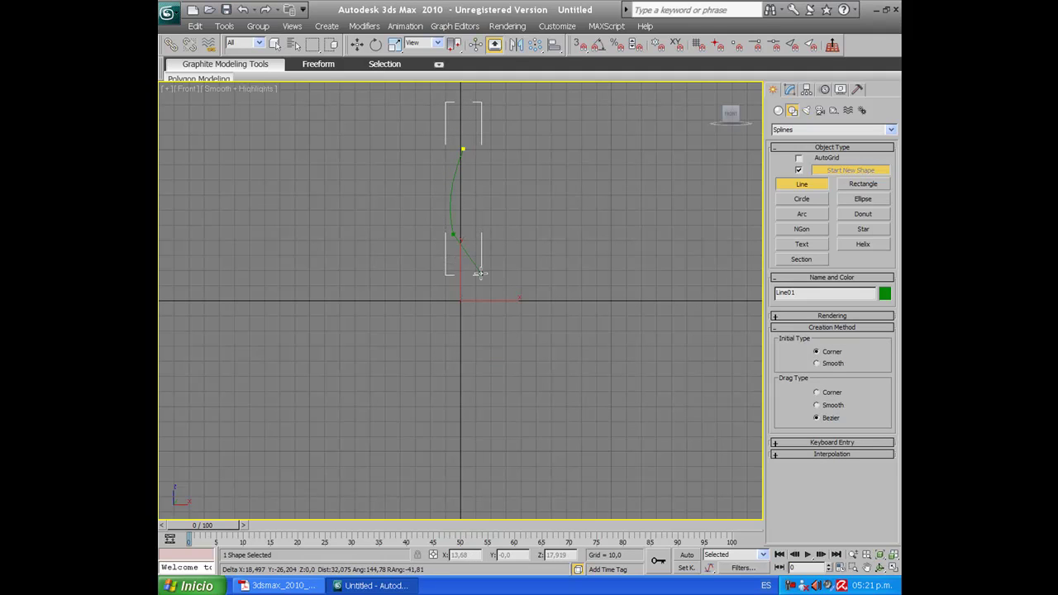
drag(480, 283, 476, 304)
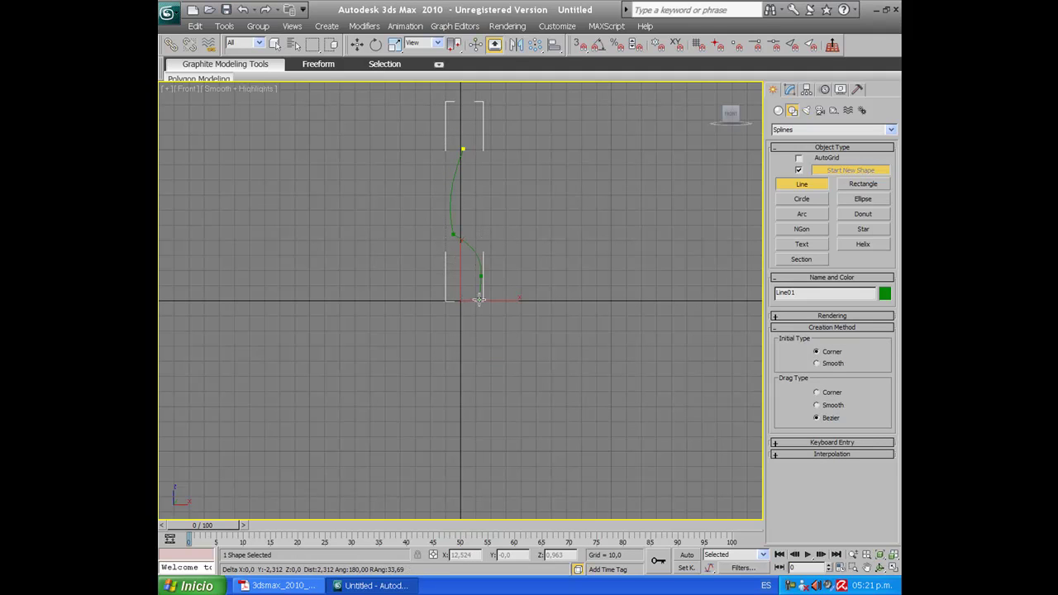
click(449, 338)
drag(458, 385, 474, 394)
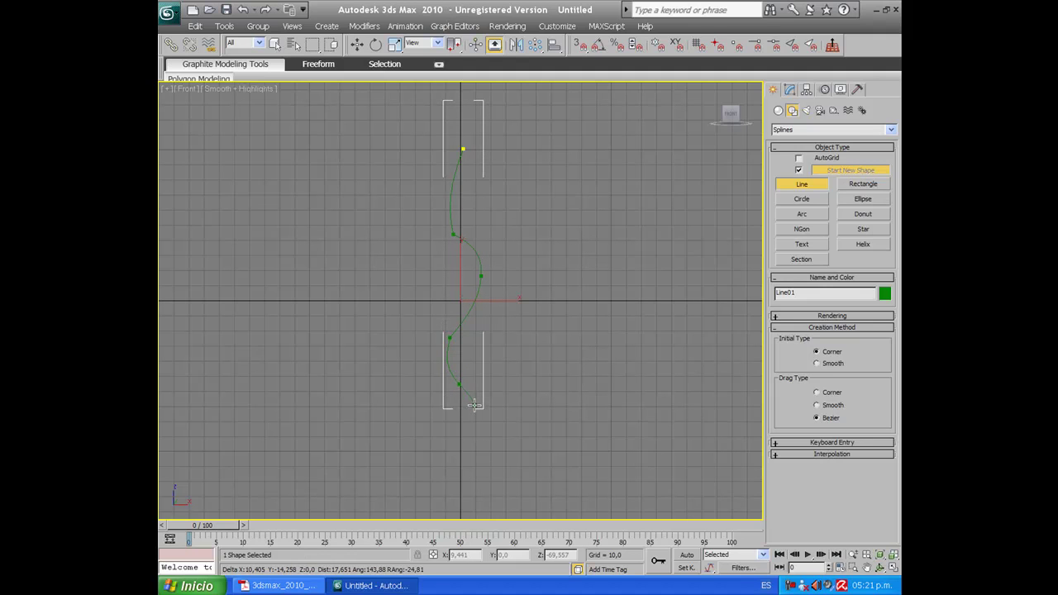
click(460, 421)
right_click(485, 399)
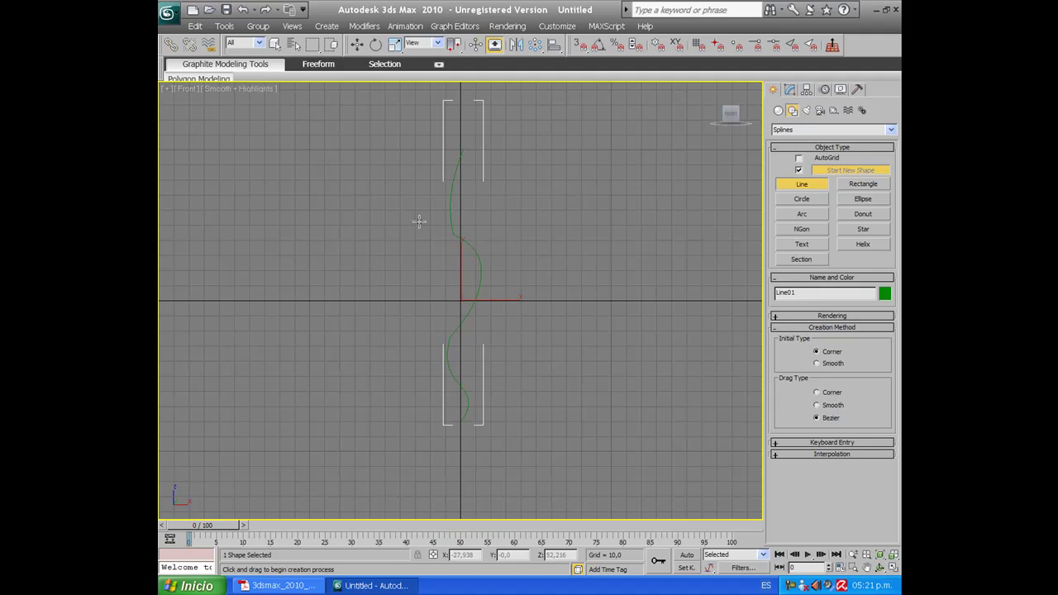
Clone the wavy line as one independent copy, offset about 20 units along X.
click(357, 44)
shift+drag(508, 299, 537, 300)
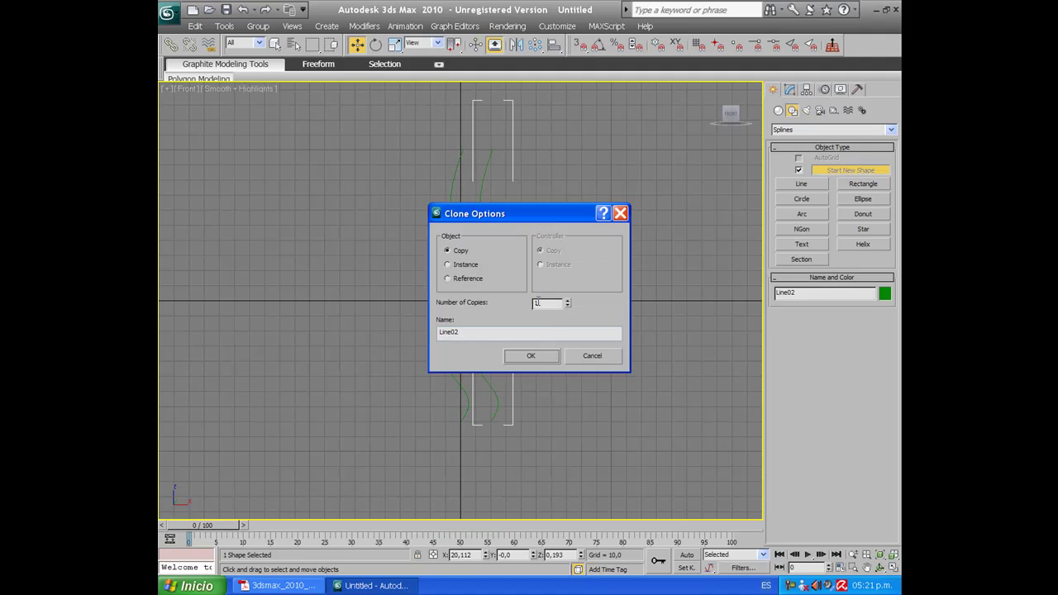
click(532, 356)
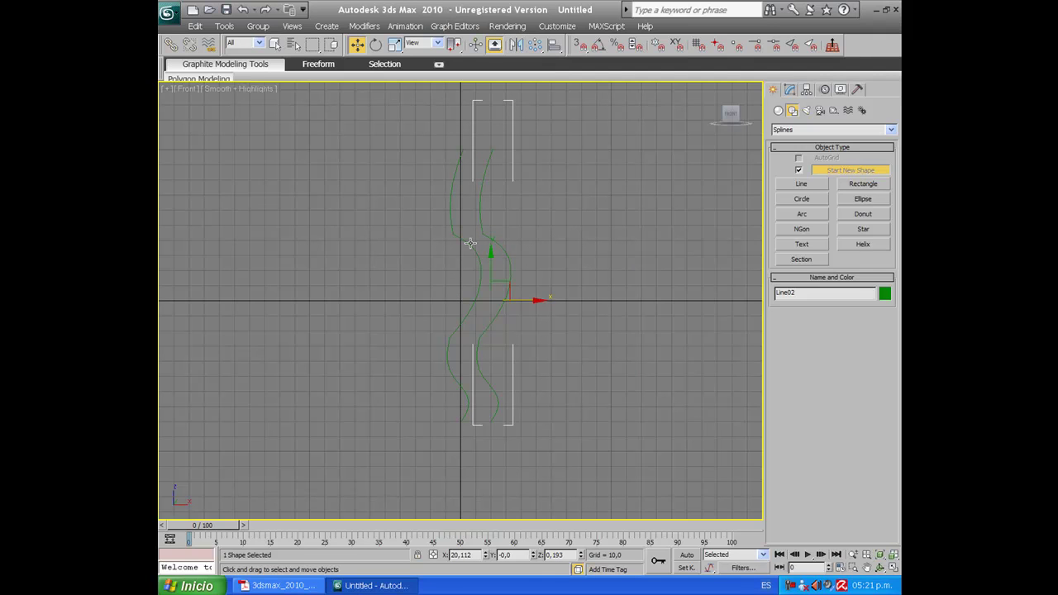
Mirror the copied line horizontally and move it back along X so that it interlaces with the original line.
click(516, 45)
click(500, 394)
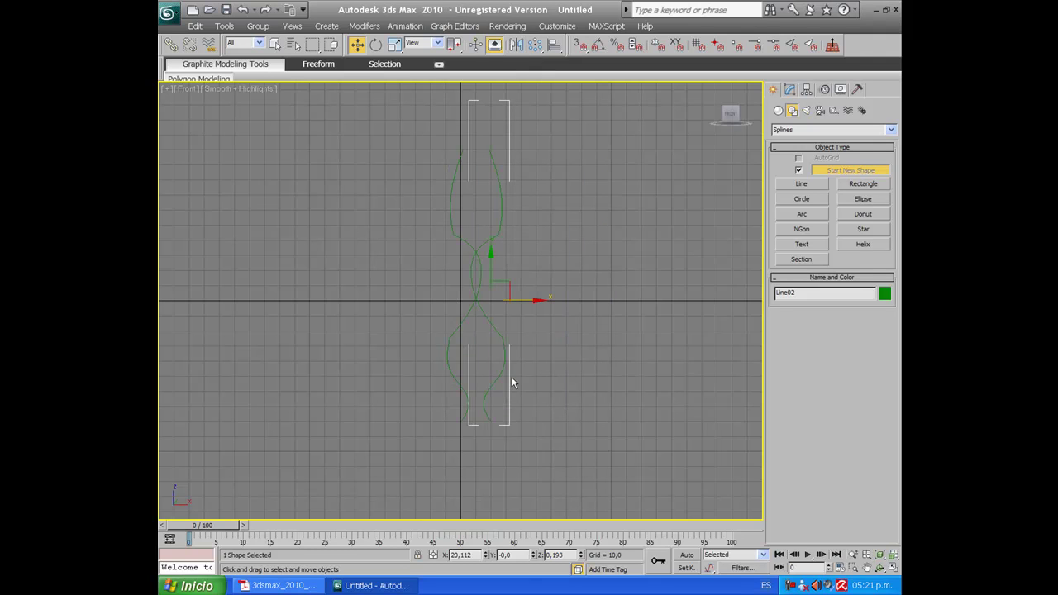
drag(537, 301, 506, 298)
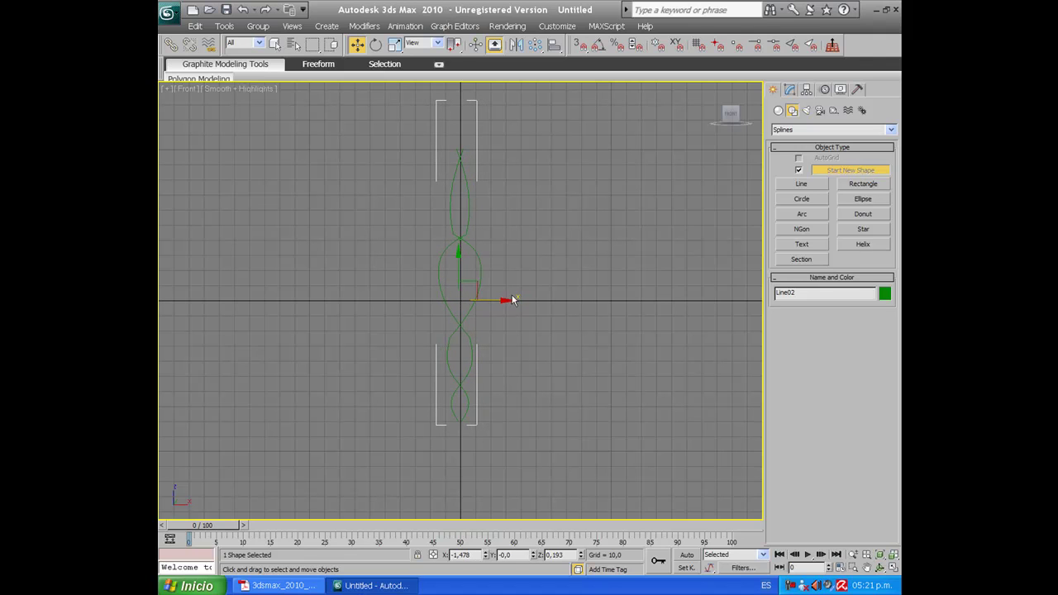
Attach the original wavy line to the mirrored copy and leave Attach mode.
click(790, 90)
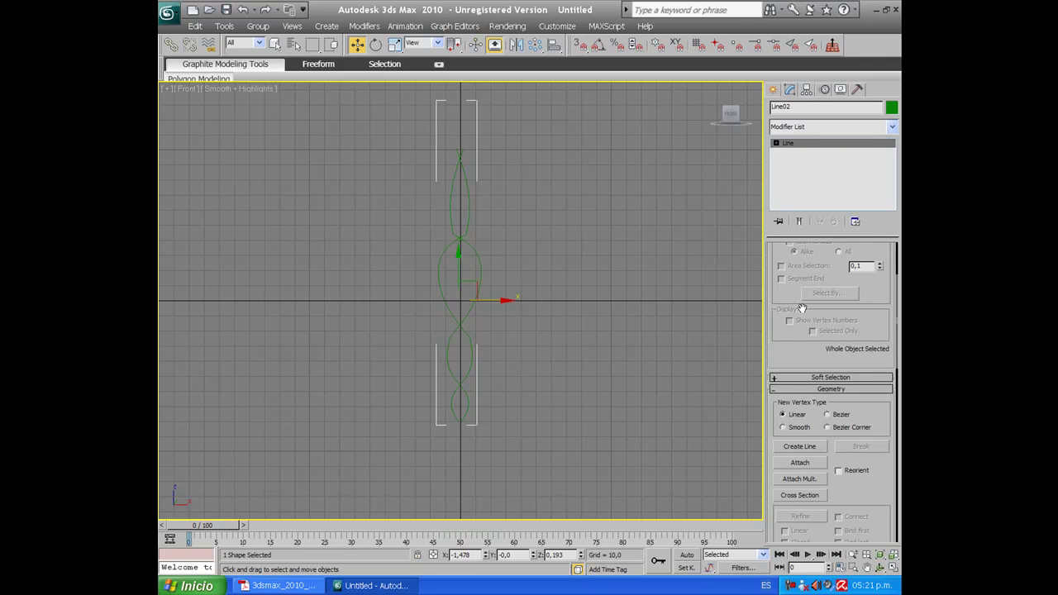
click(798, 464)
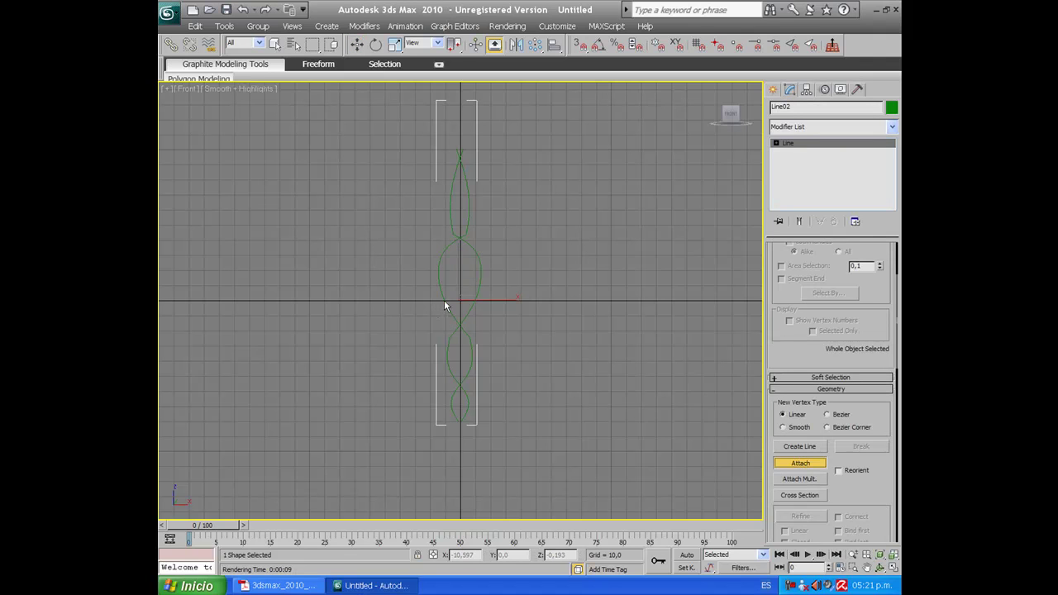
click(481, 278)
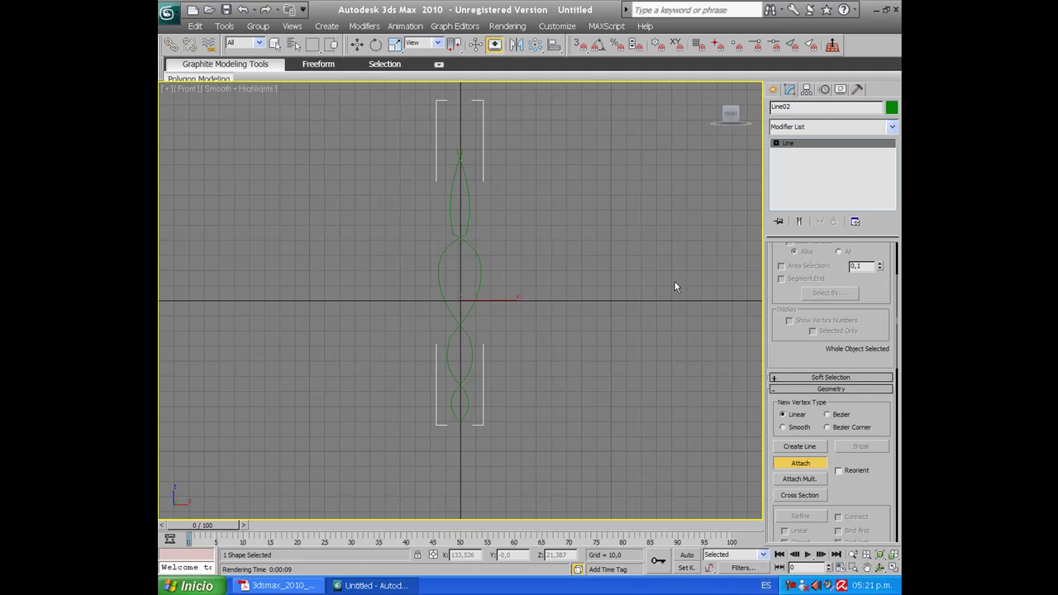
key(w)
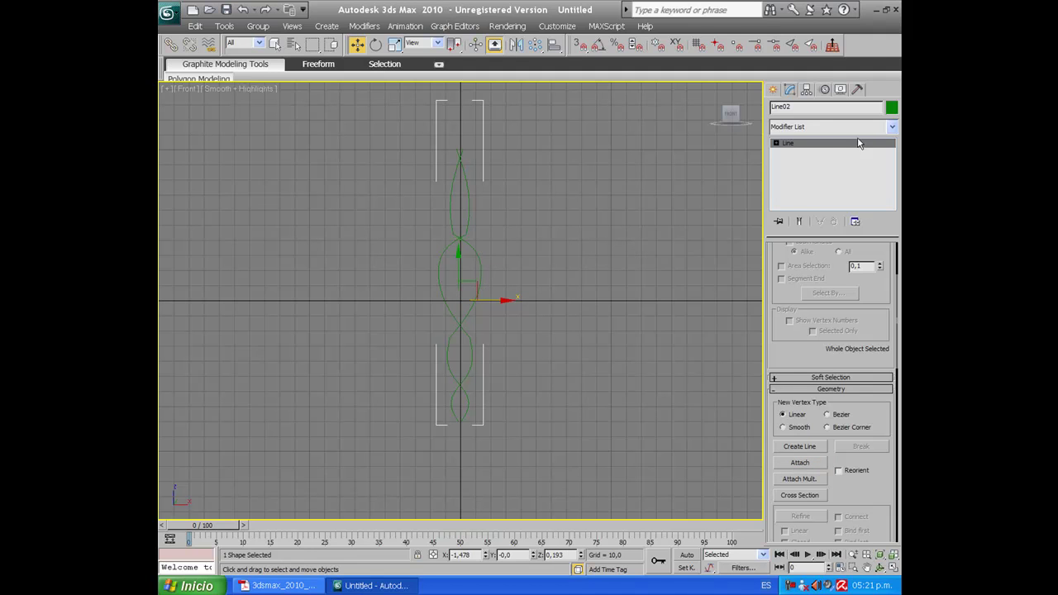
Apply the Hair and Fur (WSM) modifier to the combined line.
click(892, 126)
click(868, 276)
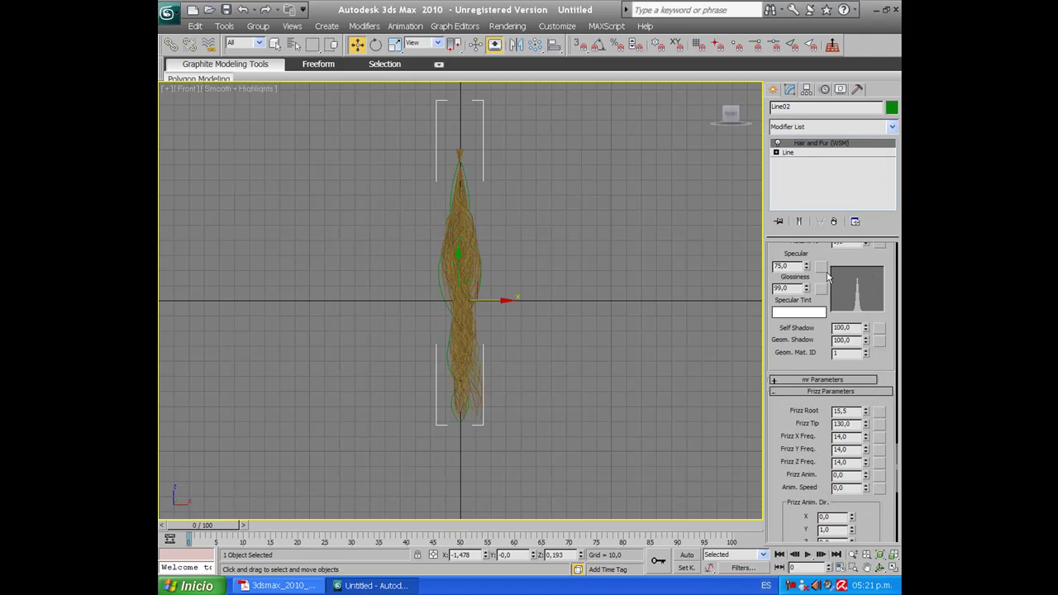
middle_drag(568, 305, 571, 262)
scroll(578, 303, up, 4)
scroll(571, 262, down, 4)
scroll(570, 264, up, 1)
Render the Front view and close the rendered frame.
click(506, 26)
click(508, 42)
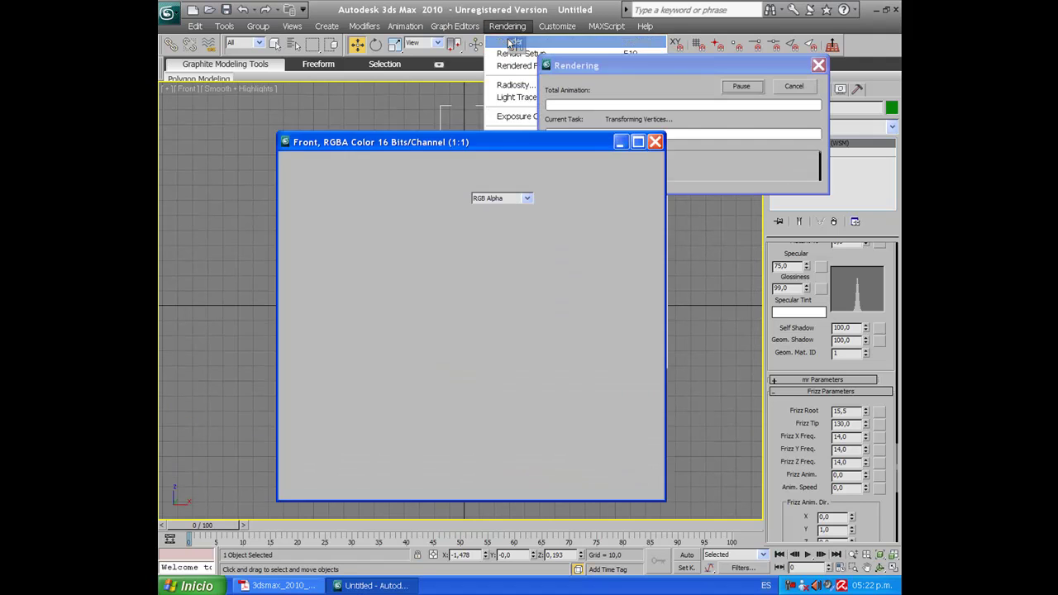
click(530, 332)
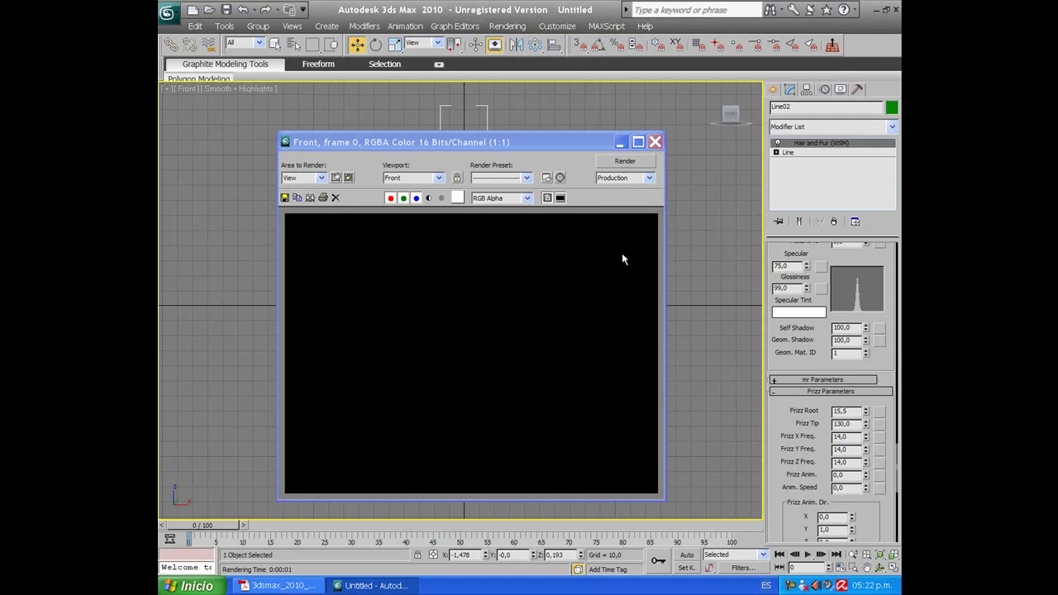
click(654, 142)
Switch to the Perspective view, render the hair strand and close the rendered frame.
key(p)
click(506, 25)
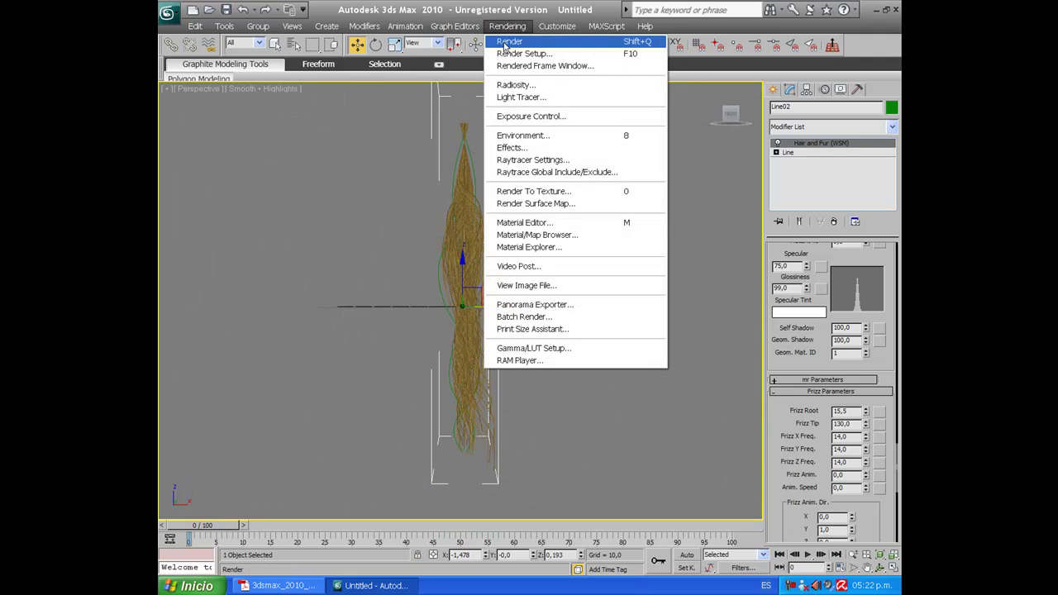
click(506, 40)
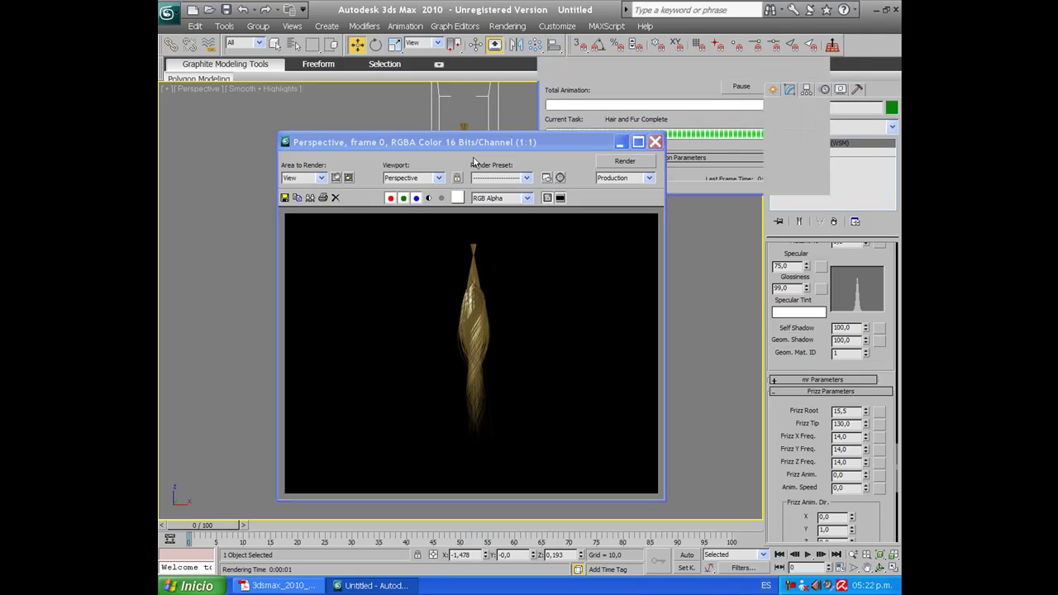
click(654, 142)
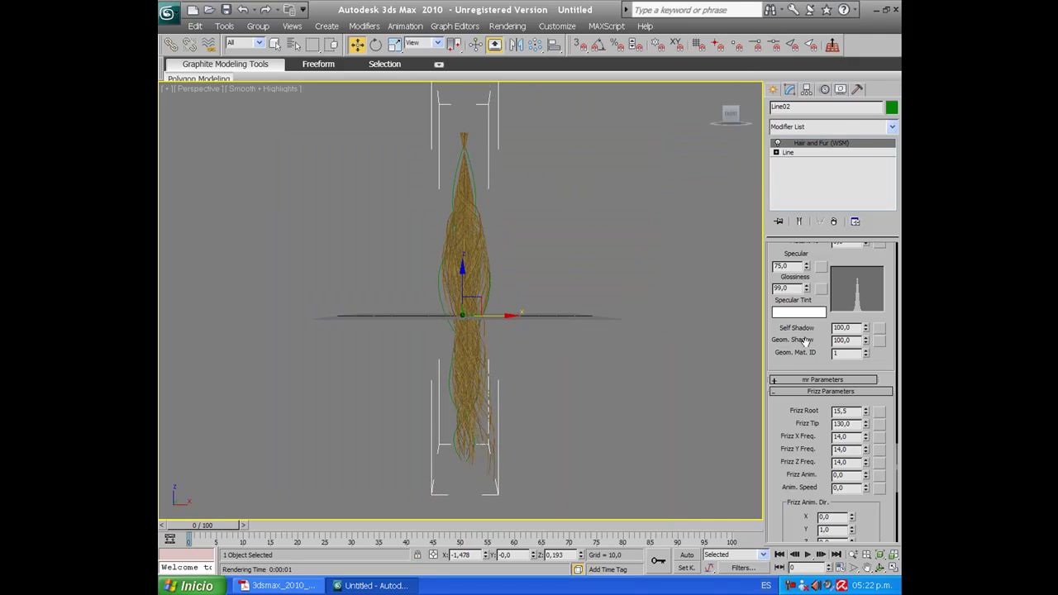
Widen the command panel to two columns and bring the Hair and Fur General Parameters into view.
drag(763, 348, 724, 351)
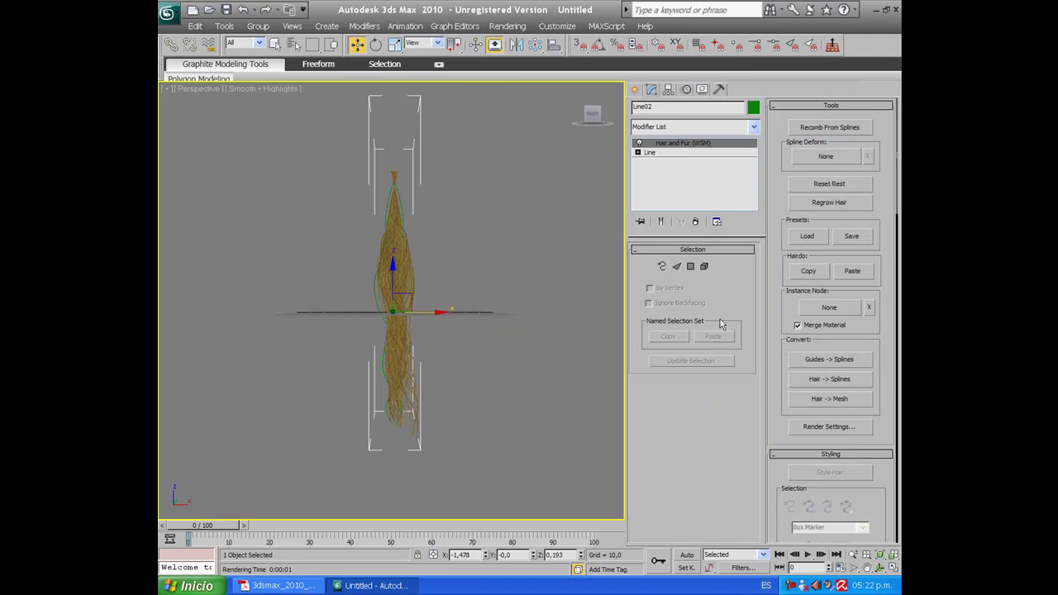
click(637, 153)
click(637, 153)
scroll(780, 205, down, 5)
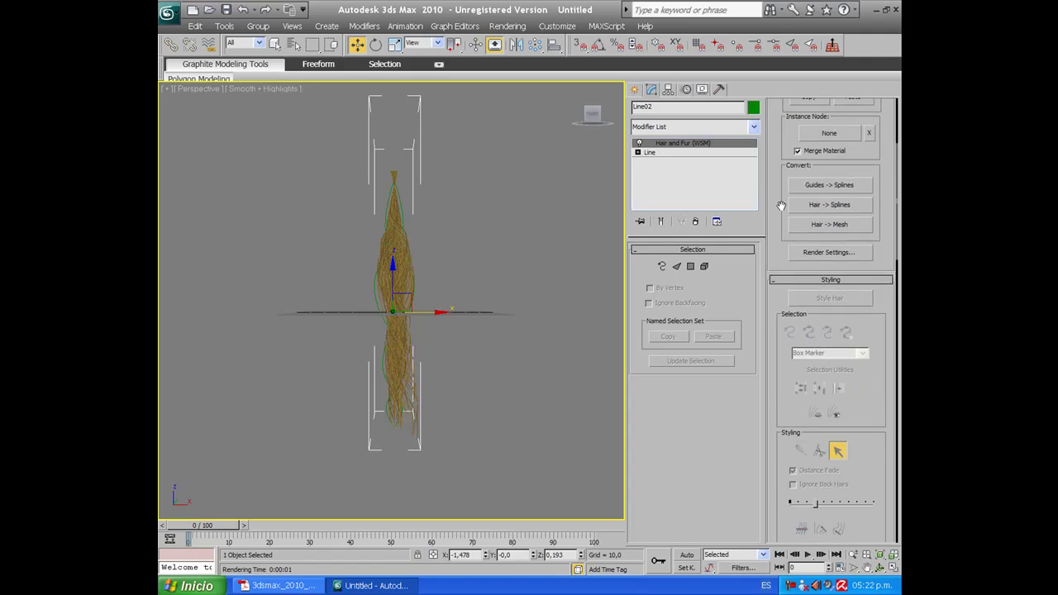
scroll(781, 206, down, 6)
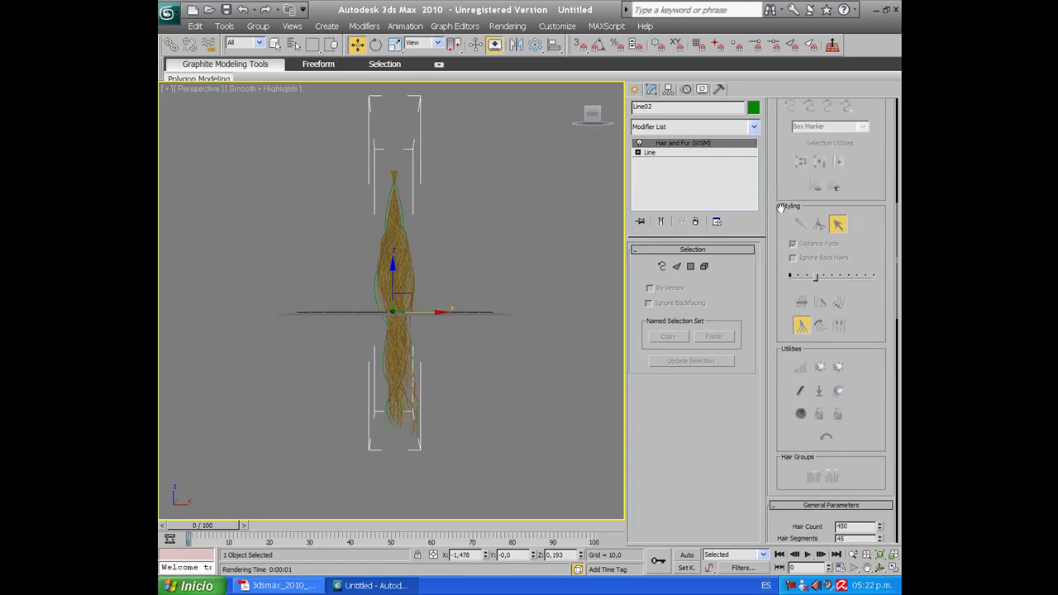
scroll(779, 224, down, 1)
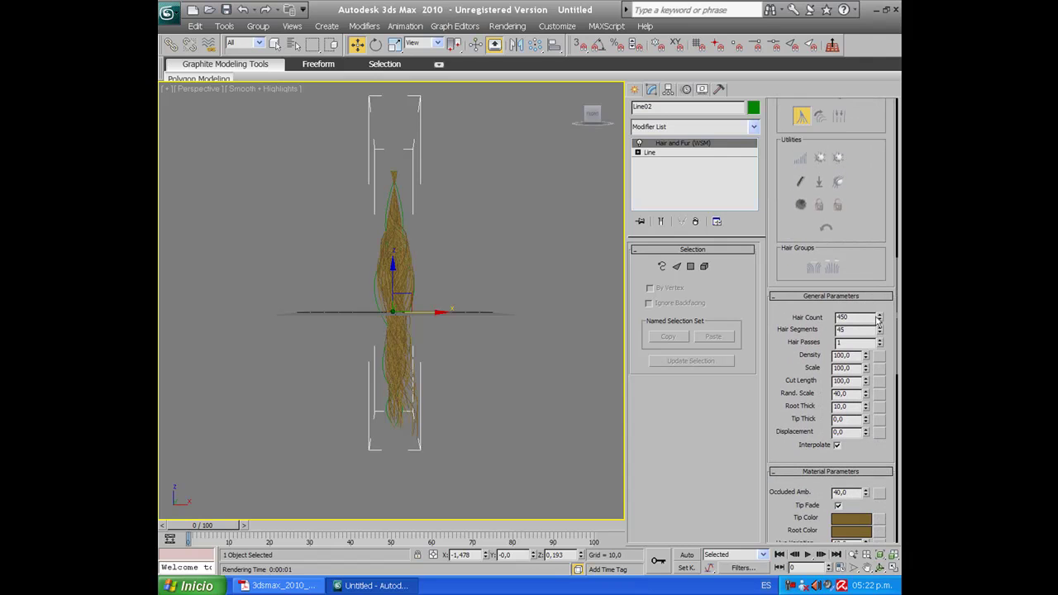
mouse_move(880, 321)
mouse_down()
mouse_move(878, 391)
mouse_move(879, 296)
mouse_move(879, 400)
mouse_move(872, 240)
mouse_move(870, 311)
mouse_up()
right_click(877, 361)
right_click(870, 313)
Switch to the Front view, set Hair Segments to 130 and try changing the Hair Passes and Density values.
key(f)
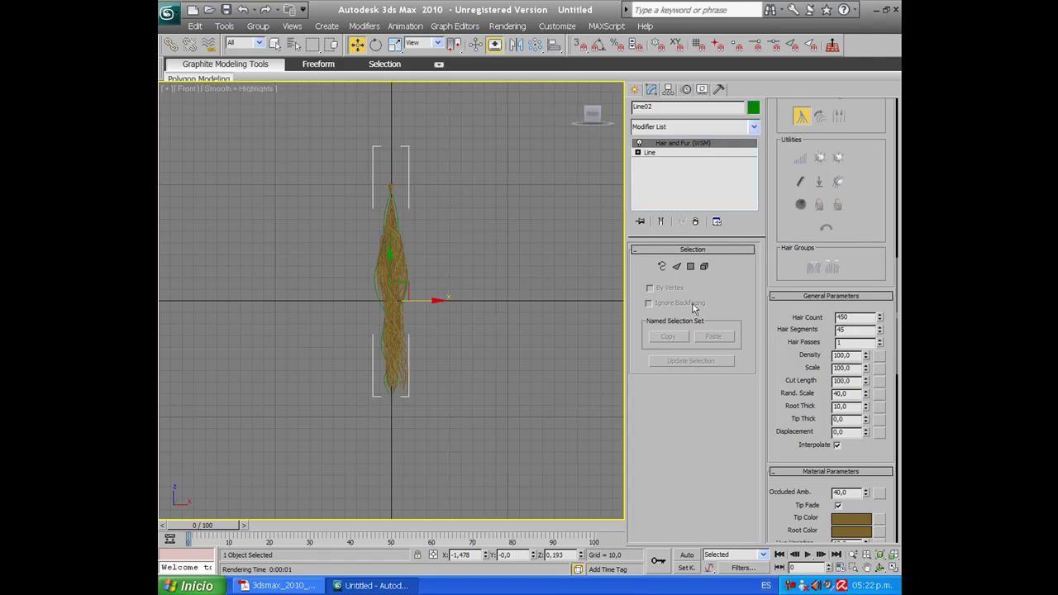
scroll(560, 307, up, 4)
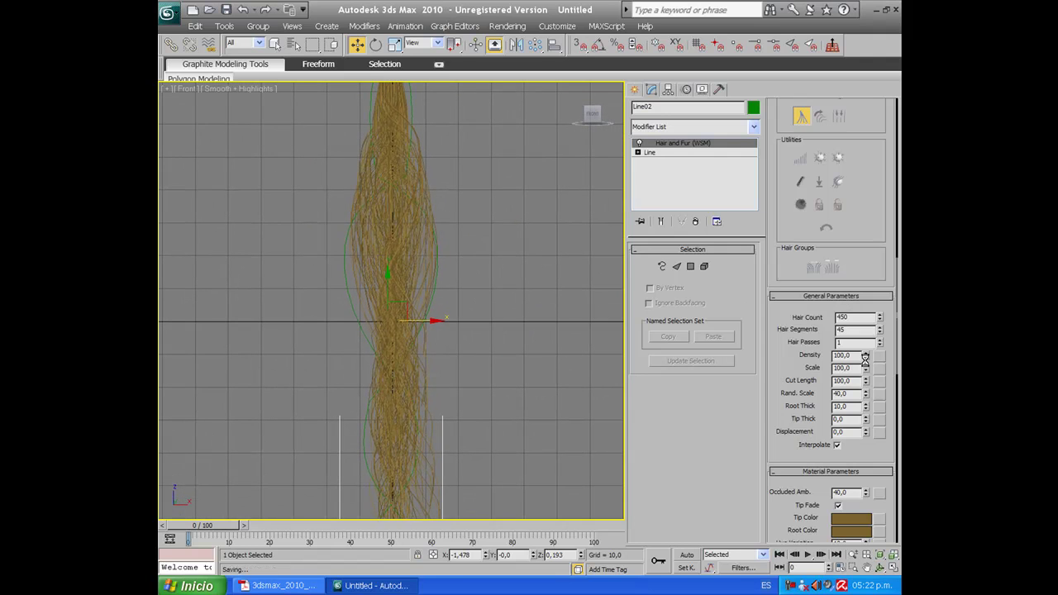
mouse_move(881, 332)
mouse_down()
mouse_move(890, 441)
mouse_move(899, 322)
mouse_up()
drag(881, 346, 880, 280)
drag(866, 277, 878, 335)
Remove the frizz from the hair strand by setting Frizz Root and Frizz Tip to 0.
scroll(789, 377, down, 5)
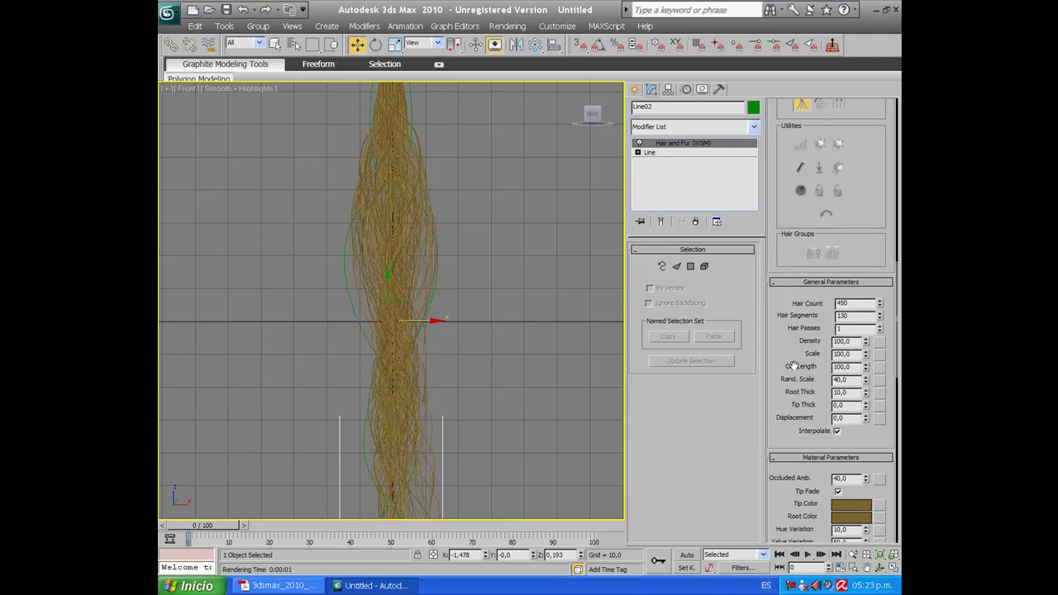
scroll(790, 407, down, 6)
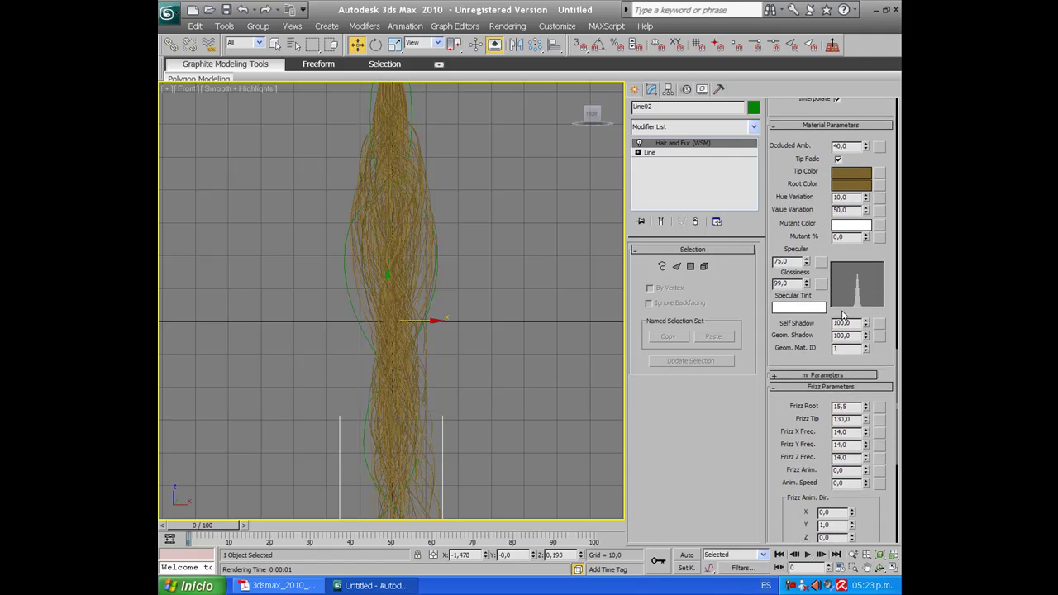
right_click(865, 408)
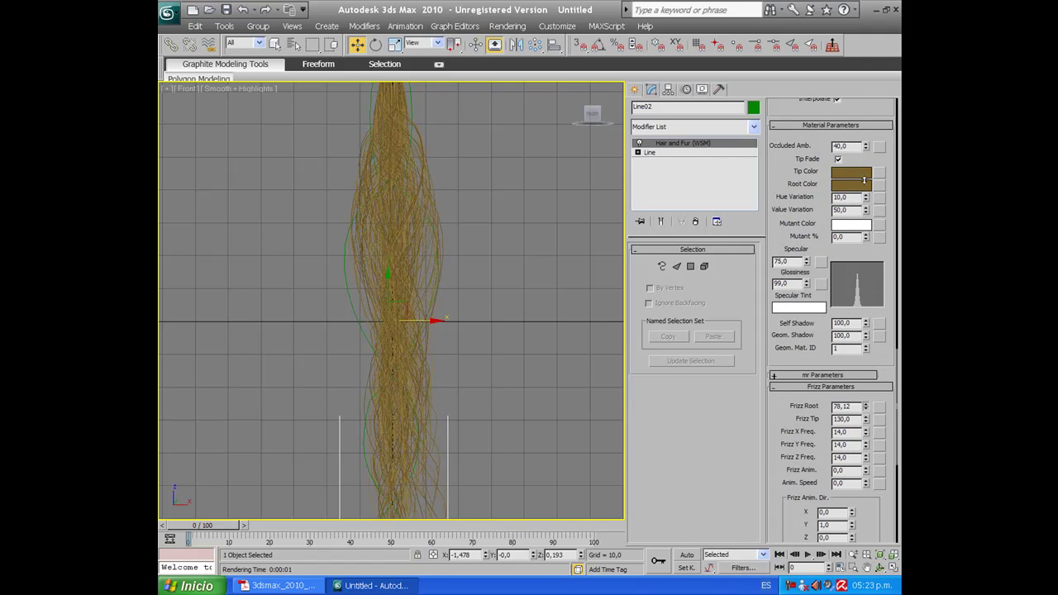
drag(816, 114, 616, 467)
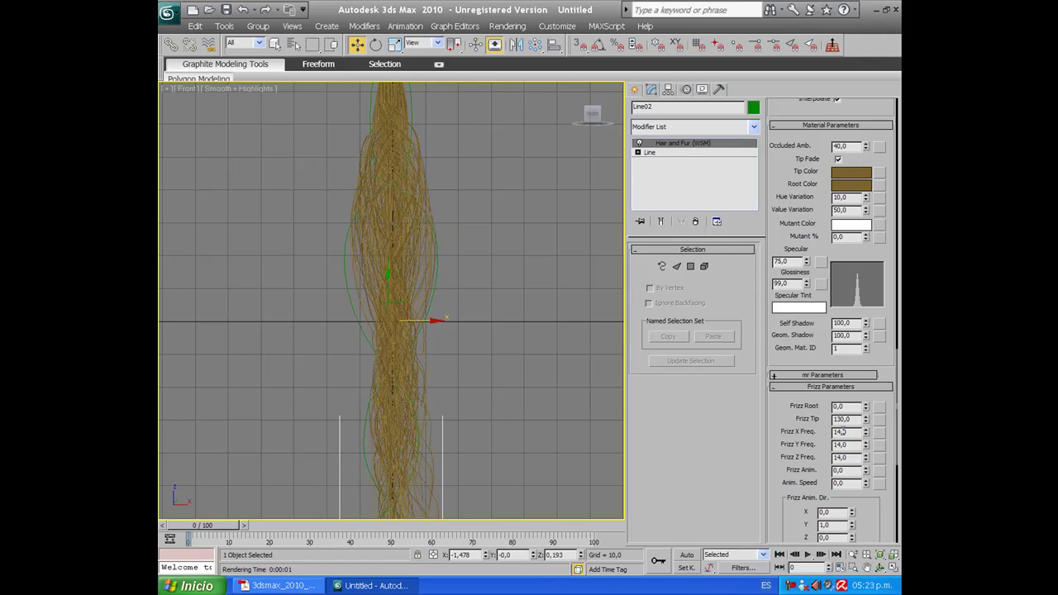
right_click(865, 421)
drag(852, 17, 821, 565)
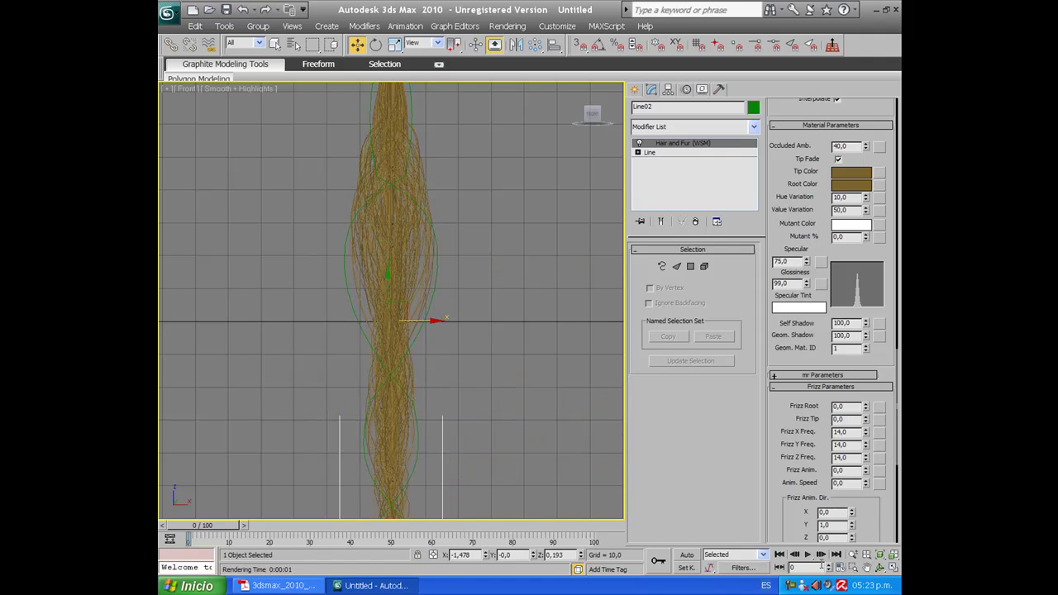
Try adjusting the hair's Kink Root value and turn on Display Guides for the strand.
scroll(800, 447, down, 5)
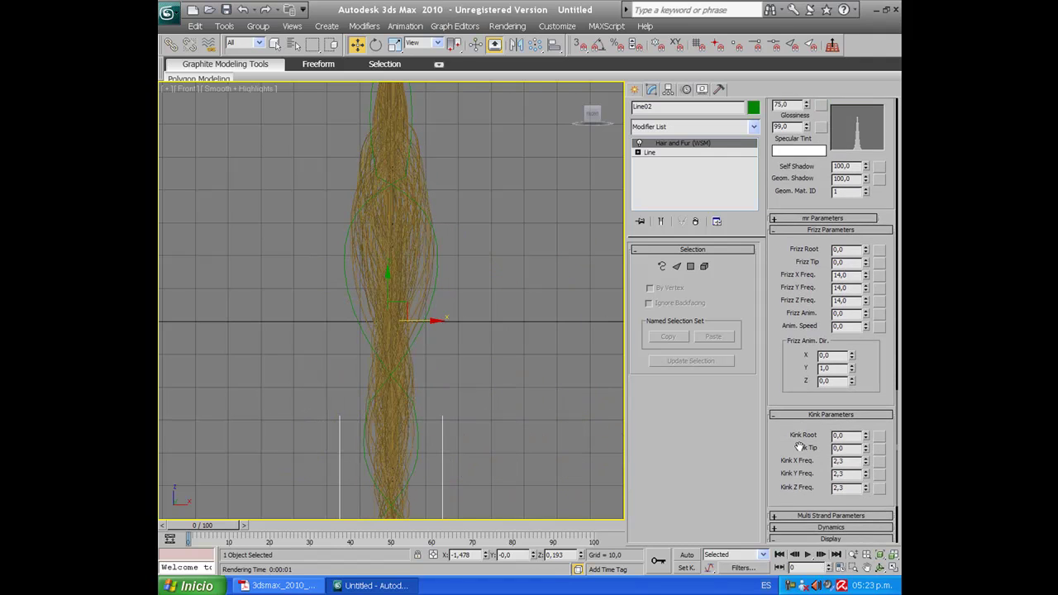
drag(866, 438, 863, 476)
drag(802, 456, 805, 281)
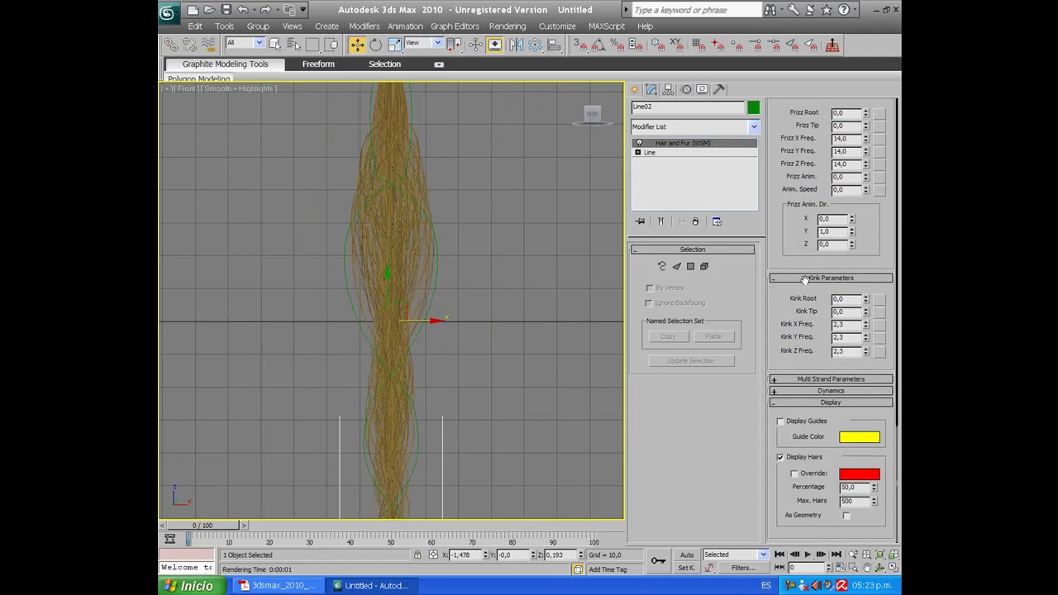
click(780, 422)
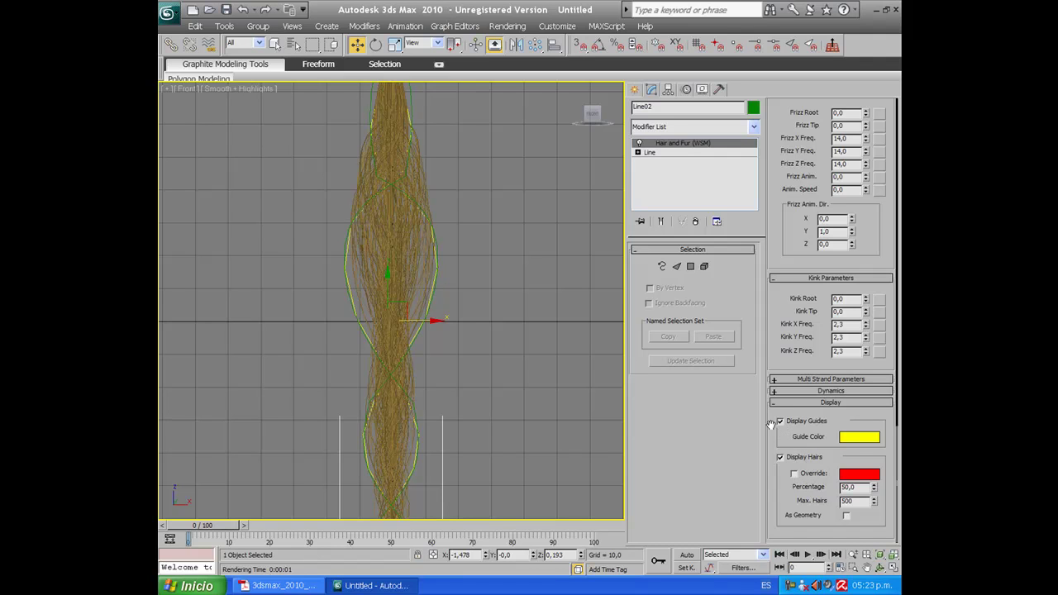
Try to render the Front view, dismiss the Hair and Fur message and close the rendered frame.
click(506, 25)
click(508, 40)
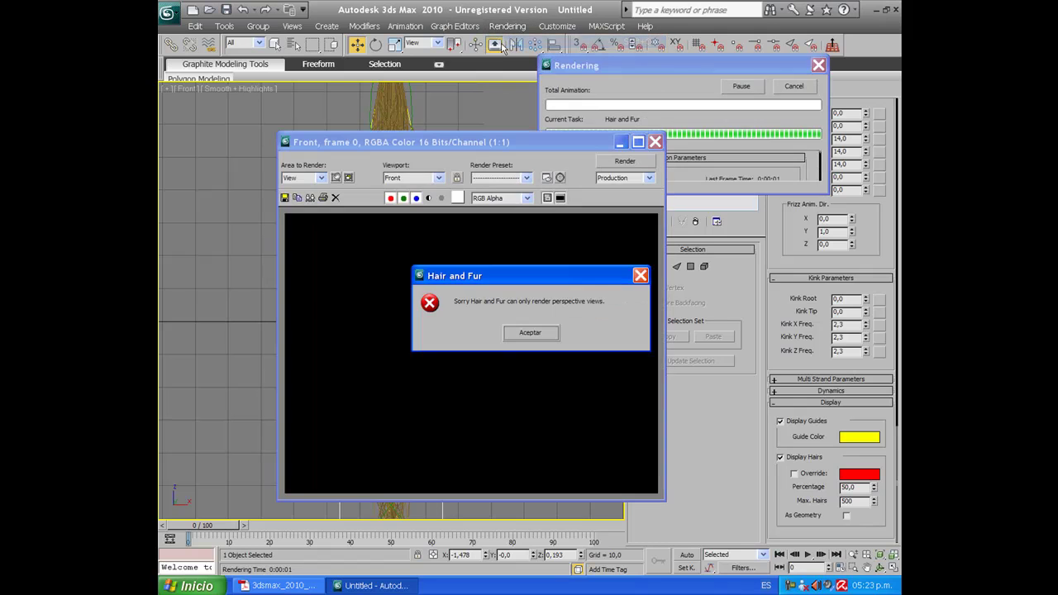
click(530, 332)
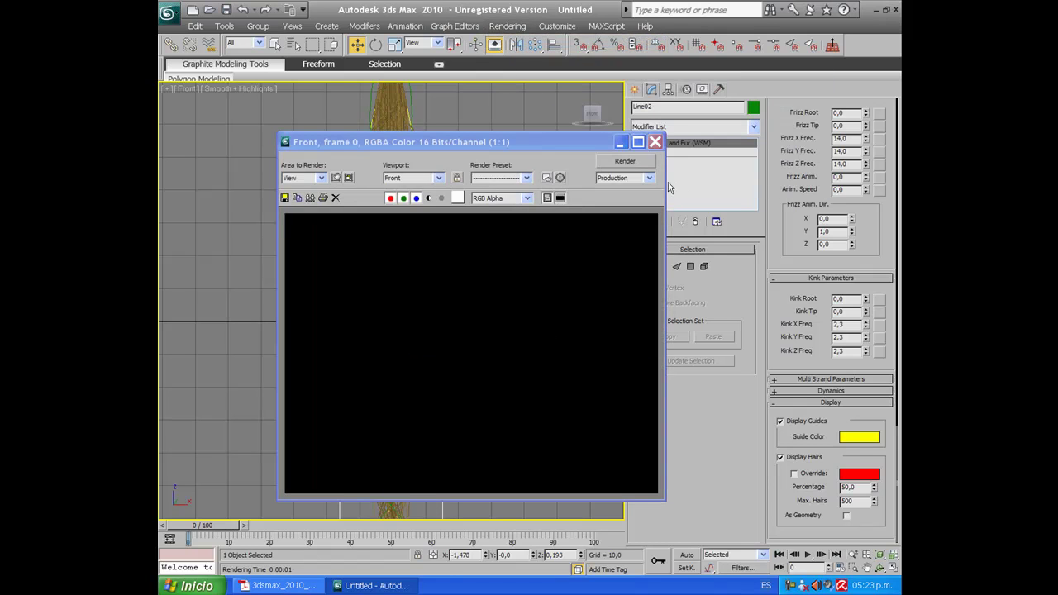
click(655, 142)
Switch to the Perspective view, render a close-up of the frizz-free strand and close the rendered frame.
mouse_move(494, 259)
middle_down()
mouse_move(515, 227)
mouse_move(502, 248)
mouse_move(508, 272)
middle_up()
key(p)
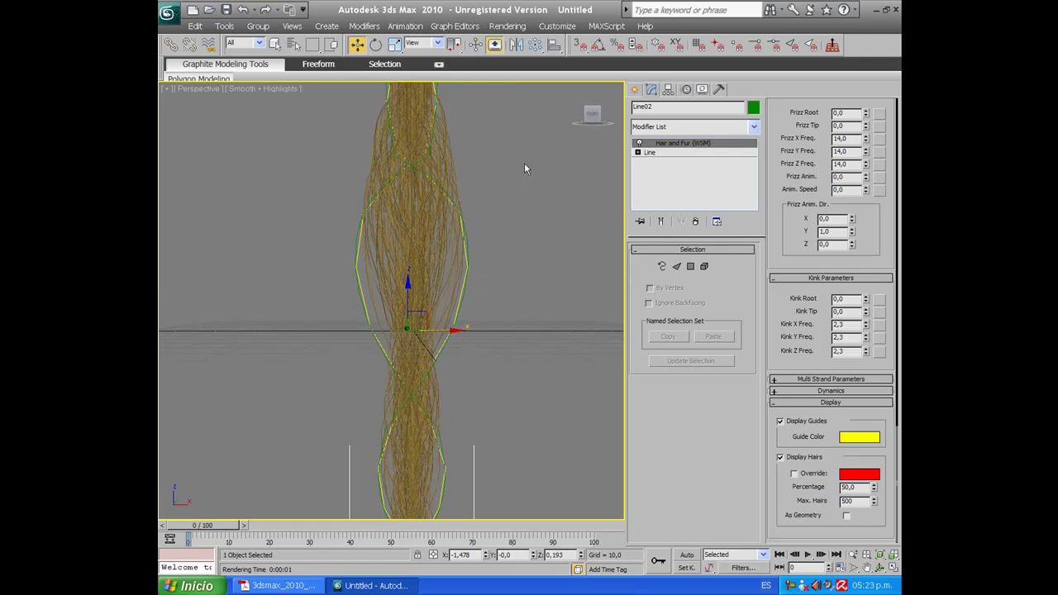
click(498, 27)
click(501, 41)
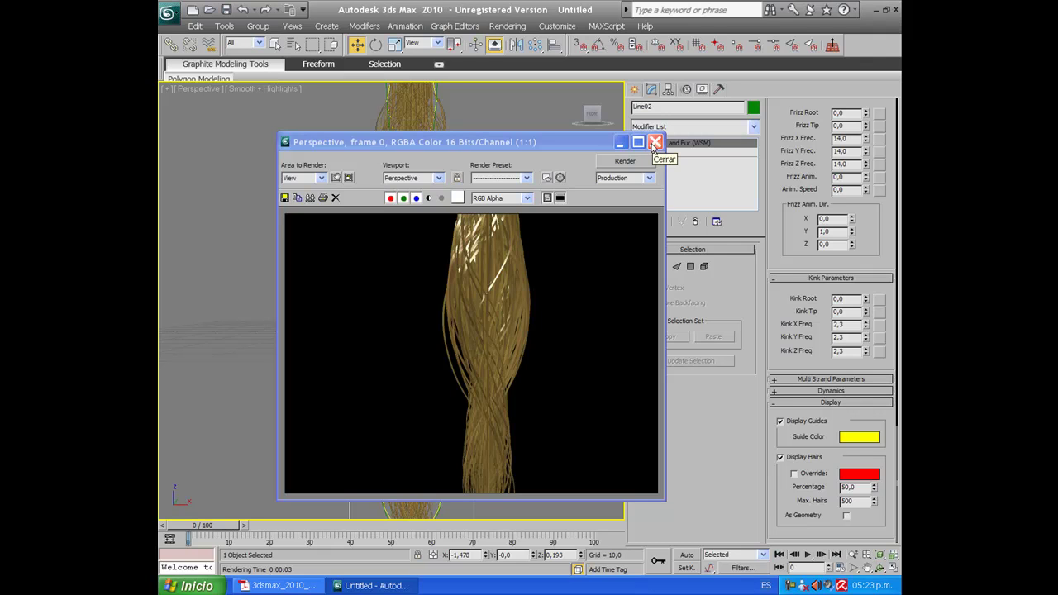
click(654, 144)
Render the whole hair strand from farther away in the Perspective view and close the rendered frame.
scroll(541, 277, down, 5)
middle_drag(518, 283, 484, 288)
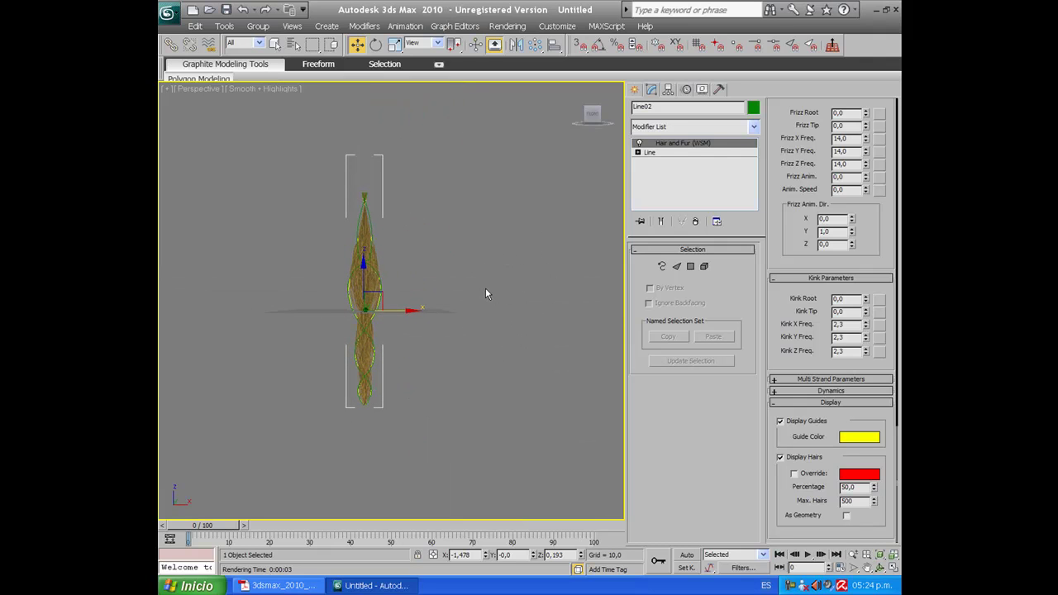
click(507, 26)
click(504, 41)
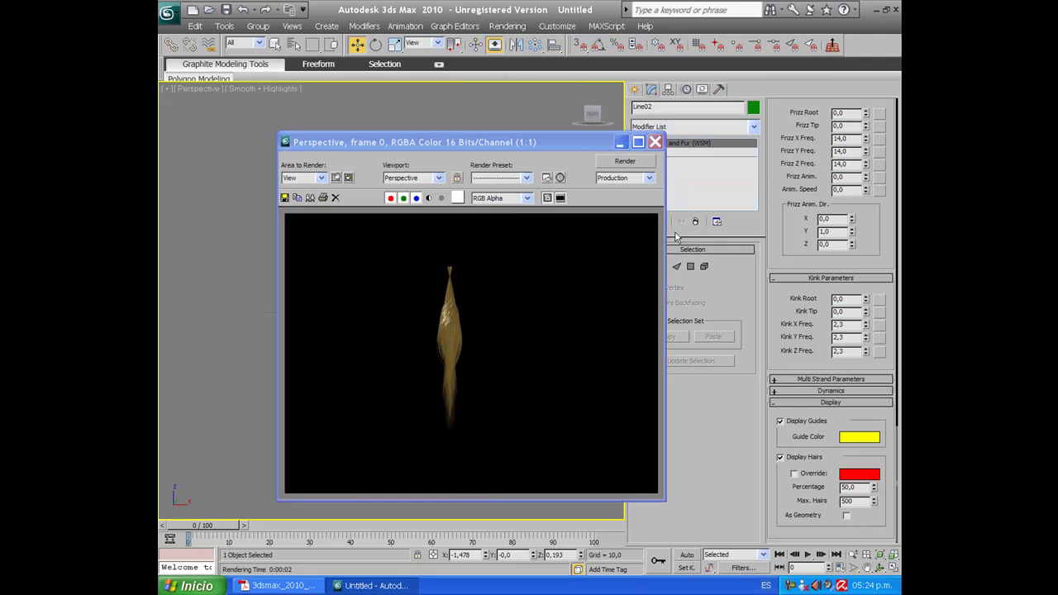
click(654, 142)
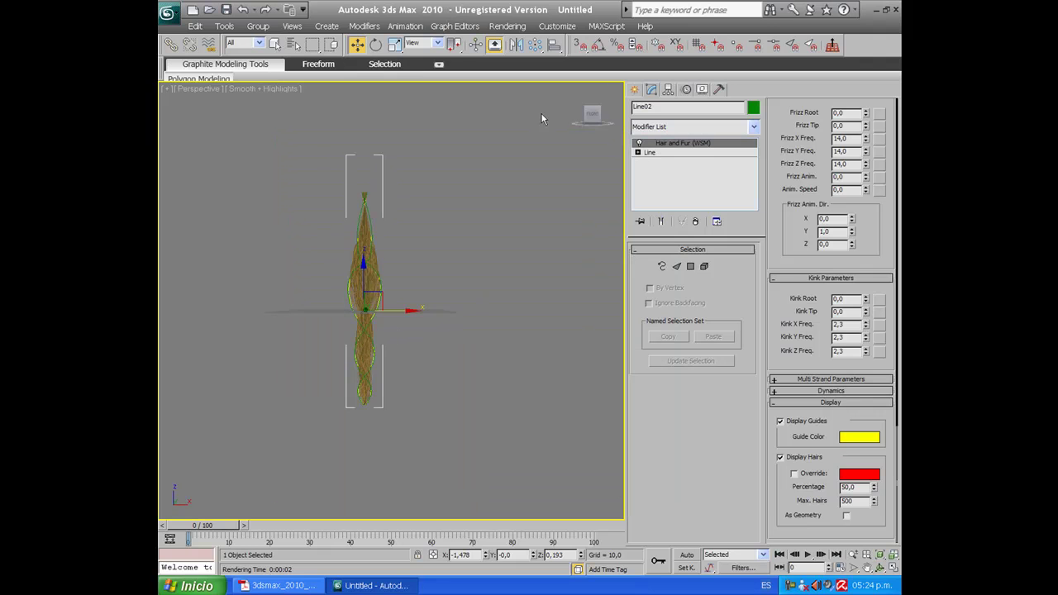
Reduce the number of hairs displayed in the viewport by setting Max. Hairs to 75.
drag(810, 371, 831, 360)
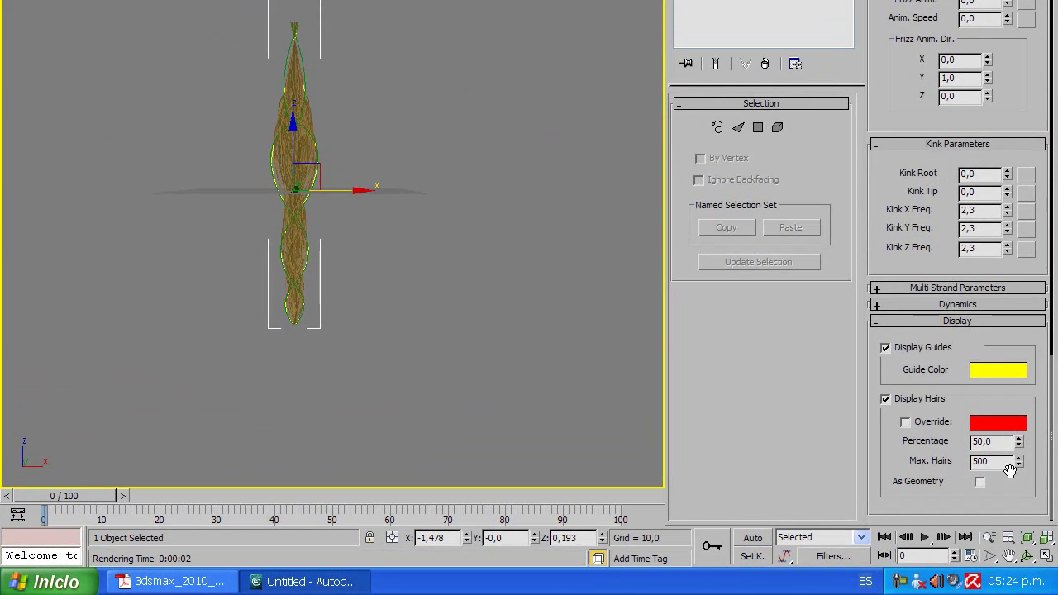
drag(889, 501, 888, 529)
drag(1017, 505, 1018, 529)
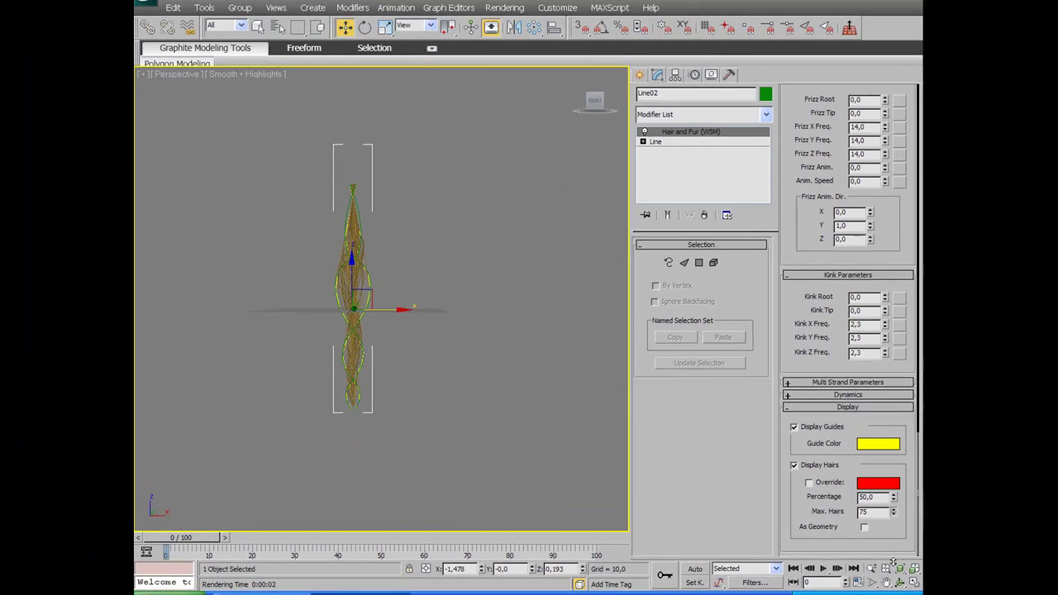
Render the full strand again with the reduced viewport hair display and close the rendered frame.
scroll(529, 405, up, 6)
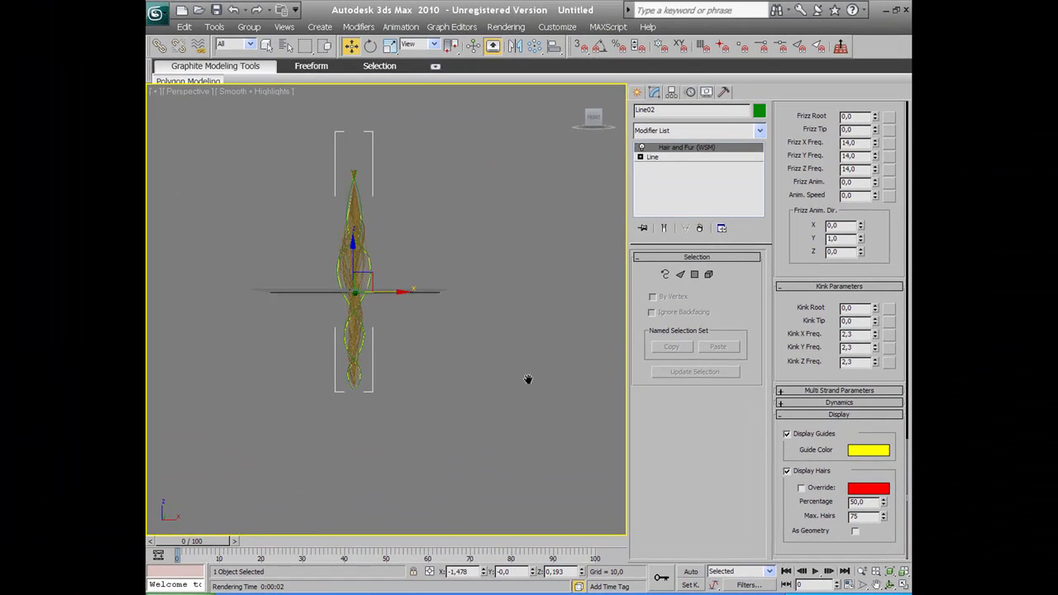
scroll(512, 388, down, 4)
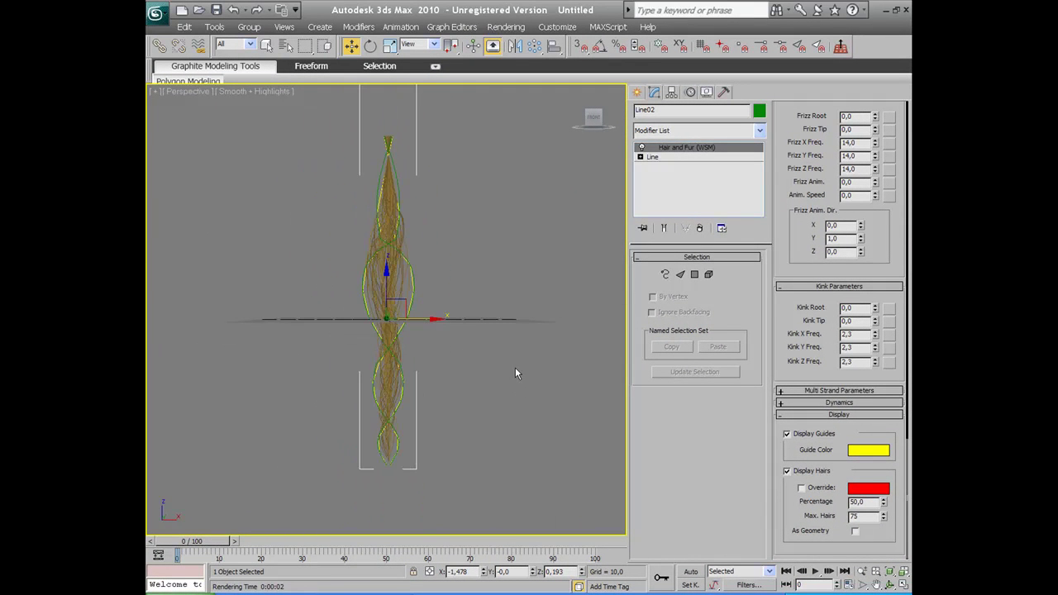
click(505, 27)
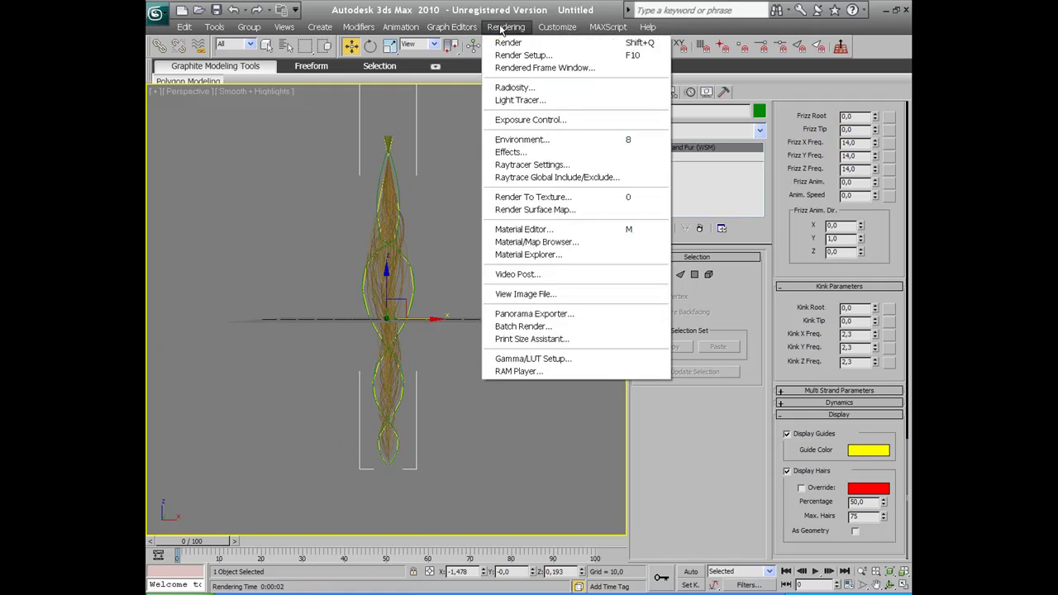
click(505, 39)
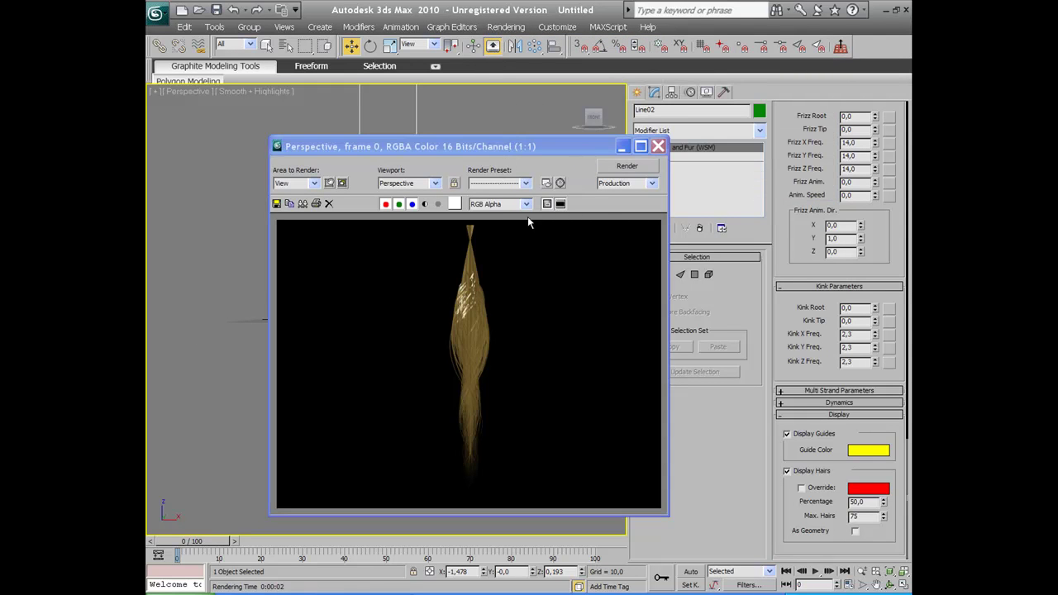
click(657, 147)
mouse_move(411, 292)
middle_down()
mouse_move(439, 283)
mouse_move(413, 304)
mouse_move(413, 283)
mouse_move(413, 304)
middle_up()
scroll(414, 303, down, 3)
scroll(414, 304, up, 3)
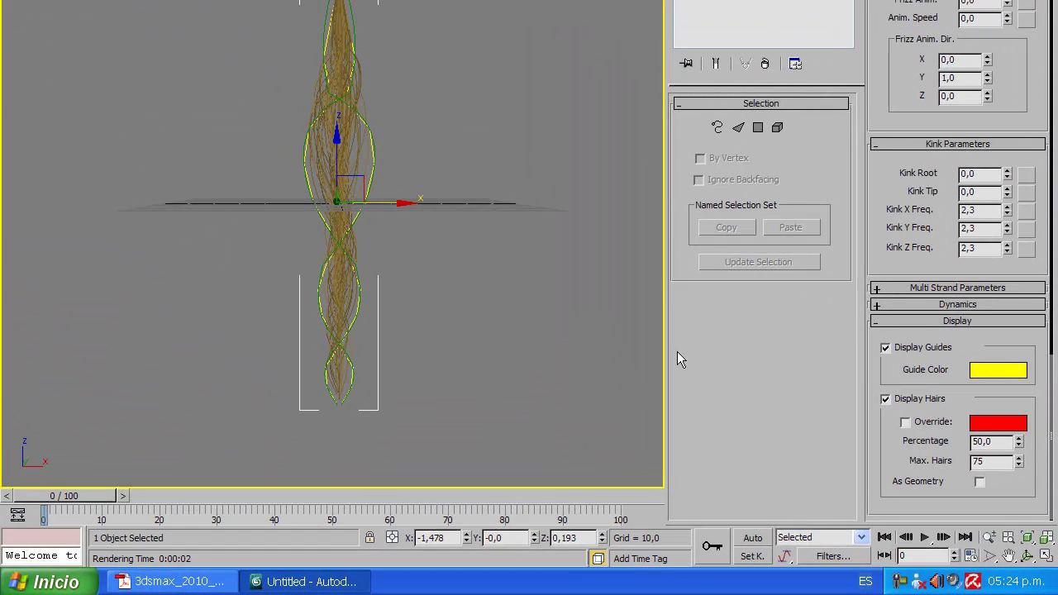
click(902, 581)
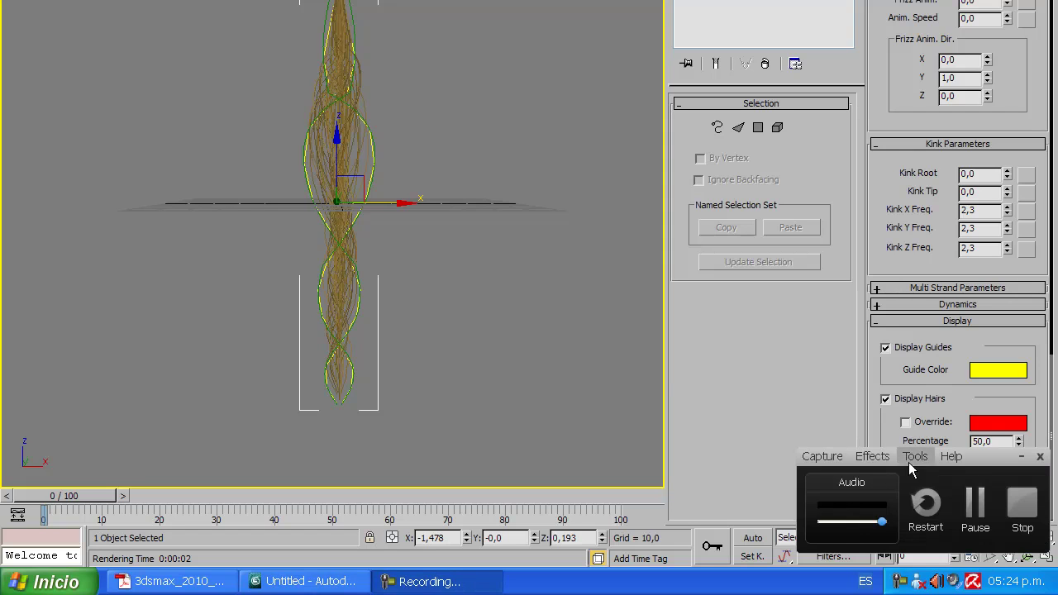